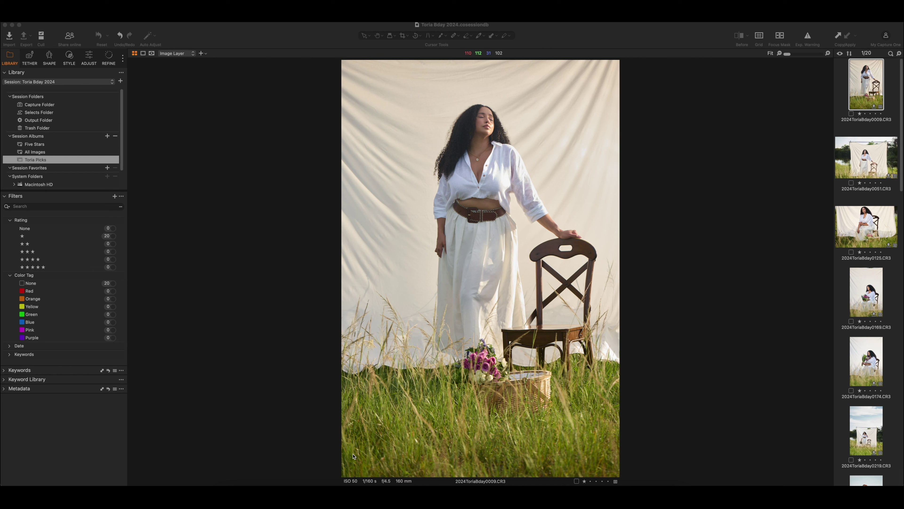
Step: Make the Capture One catalogue window active, showing the one-star Capture Folder grid
{"action": "left_click", "coordinate": [278, 31]}
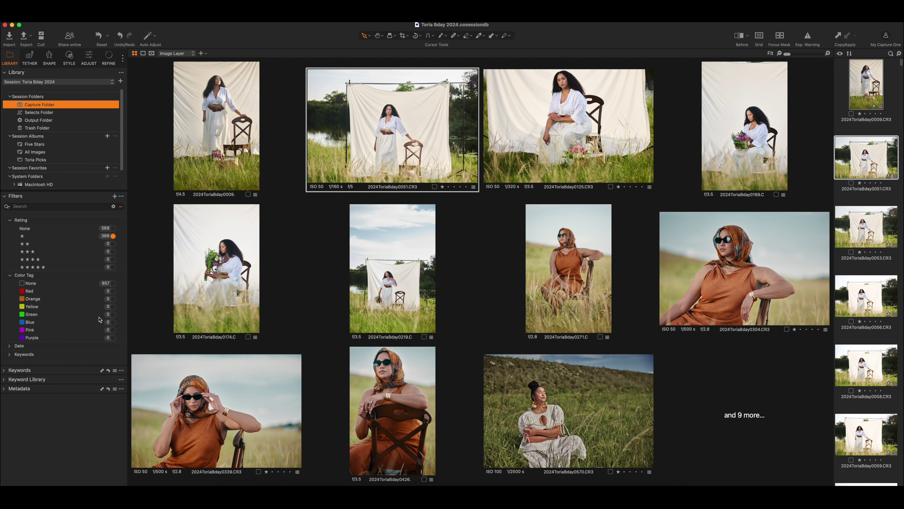
Step: View the selected photo full-size and step through the one-star shots to photo 0088
{"action": "left_click", "coordinate": [888, 117]}
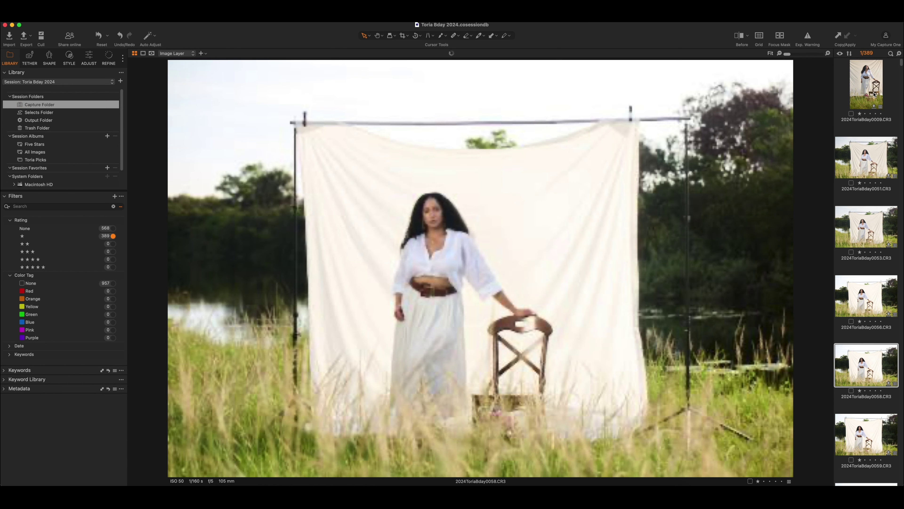
{"action": "key", "text": "Right"}
{"action": "key", "text": "Right"}
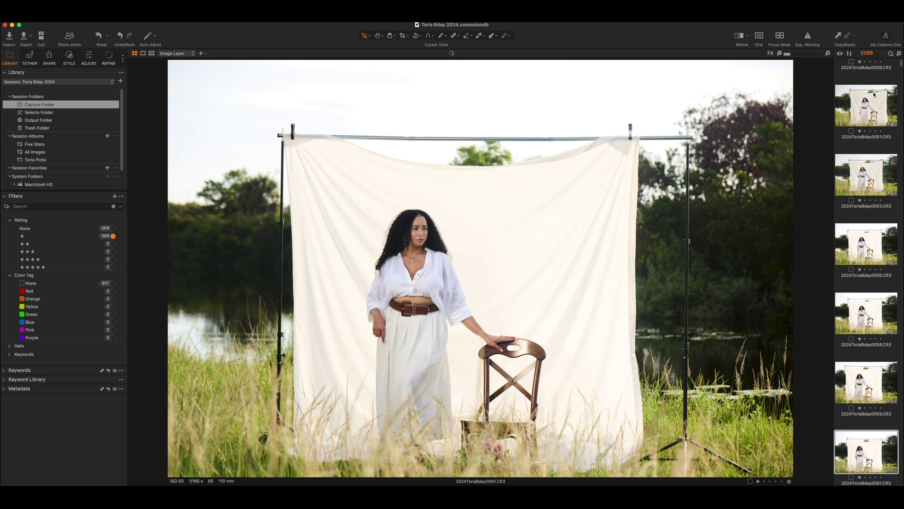
{"action": "key", "text": "Right"}
{"action": "key", "text": "Right"}
{"action": "key", "text": "Right"}
{"action": "key", "text": "Right"}
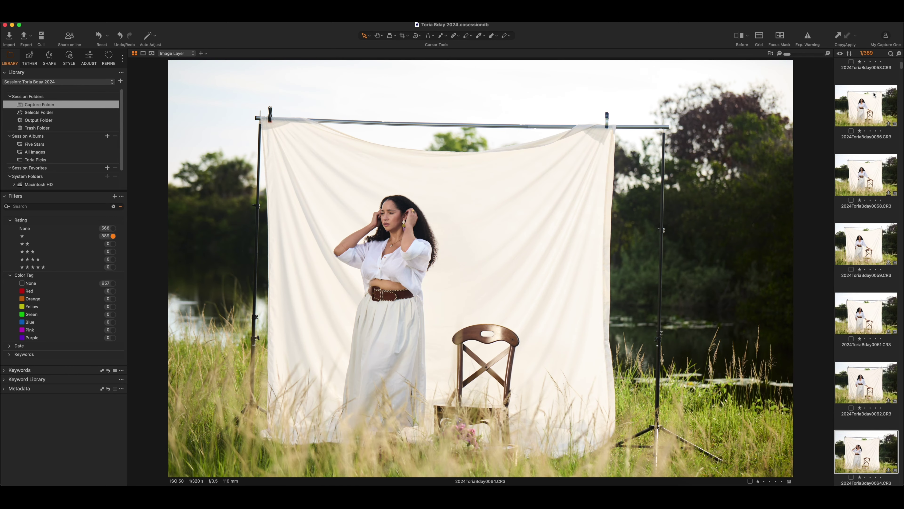
{"action": "key", "text": "Right"}
{"action": "key", "text": "Right"}
{"action": "key", "text": "Right"}
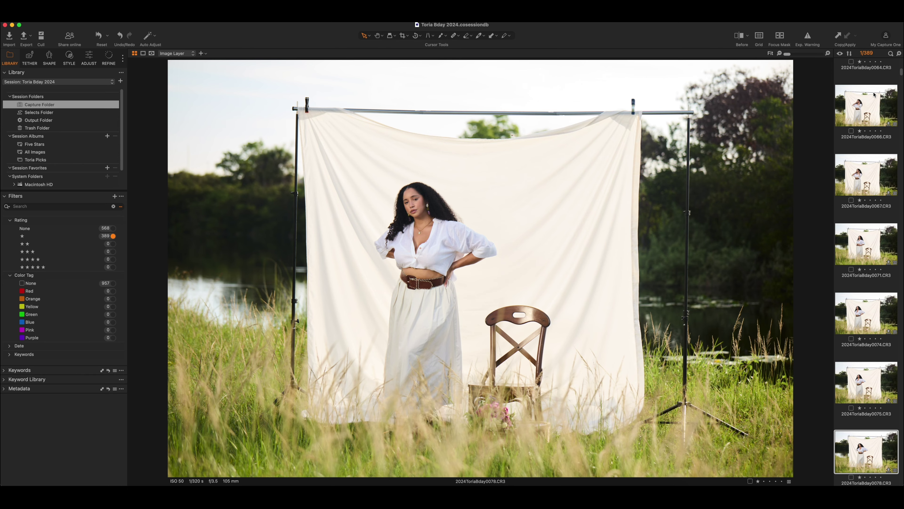
{"action": "key", "text": "Right"}
{"action": "key", "text": "Right"}
{"action": "key", "text": "Right"}
{"action": "key", "text": "Right"}
{"action": "key", "text": "Right"}
{"action": "key", "text": "Right"}
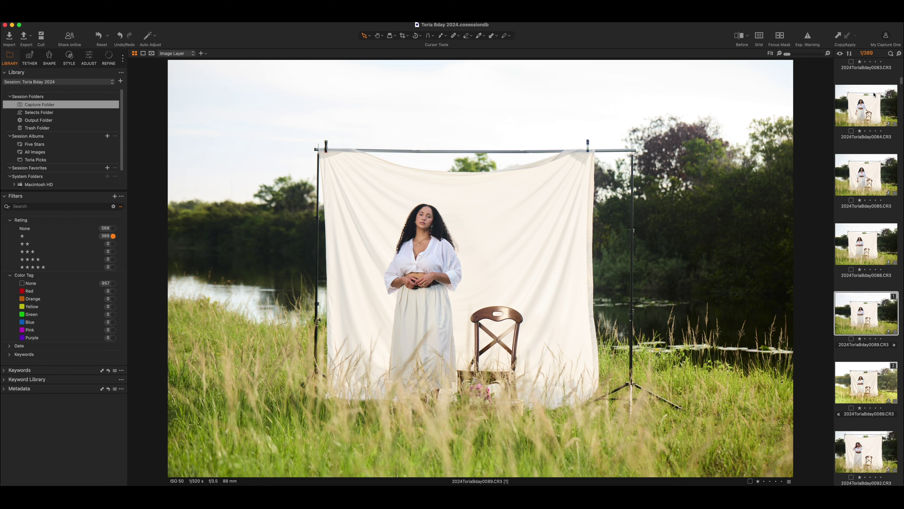
Step: Compare the two variants of photo 0089, ending on the brighter second variant
{"action": "key", "text": "Right"}
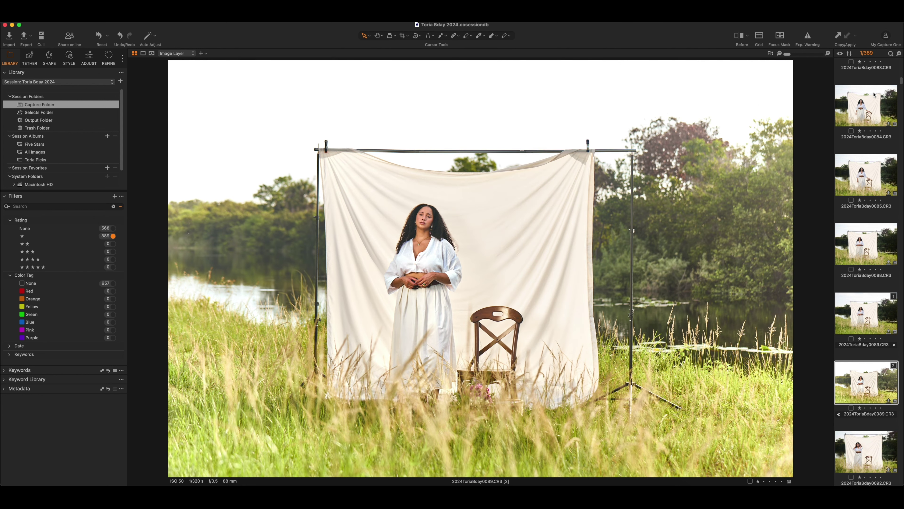
{"action": "key", "text": "Left"}
{"action": "key", "text": "Right"}
Step: Show the Adjust tools, expand Layers & Masks, and toggle Subject Mask 1 off and on
{"action": "left_click", "coordinate": [92, 57]}
{"action": "left_click", "coordinate": [5, 116]}
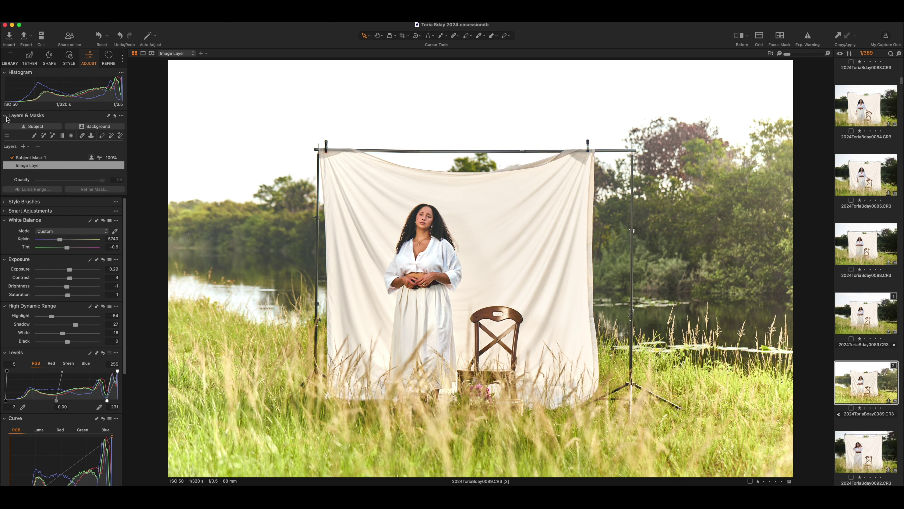
{"action": "left_click", "coordinate": [20, 159]}
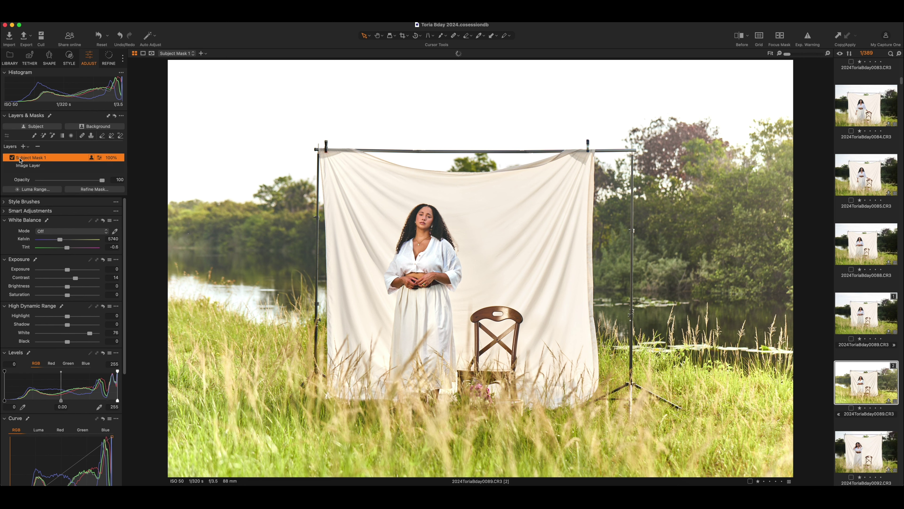
{"action": "left_click", "coordinate": [13, 158]}
{"action": "left_click", "coordinate": [13, 159]}
Step: Browse the filmstrip through 0113, 0117, 0128, 0134 and 0144 to photo 0152
{"action": "left_click", "coordinate": [865, 449]}
{"action": "scroll", "coordinate": [865, 449], "scroll_direction": "down", "scroll_amount": 5}
{"action": "left_click", "coordinate": [865, 450]}
{"action": "key", "text": "Down"}
{"action": "key", "text": "Down"}
{"action": "key", "text": "Down"}
{"action": "key", "text": "Down"}
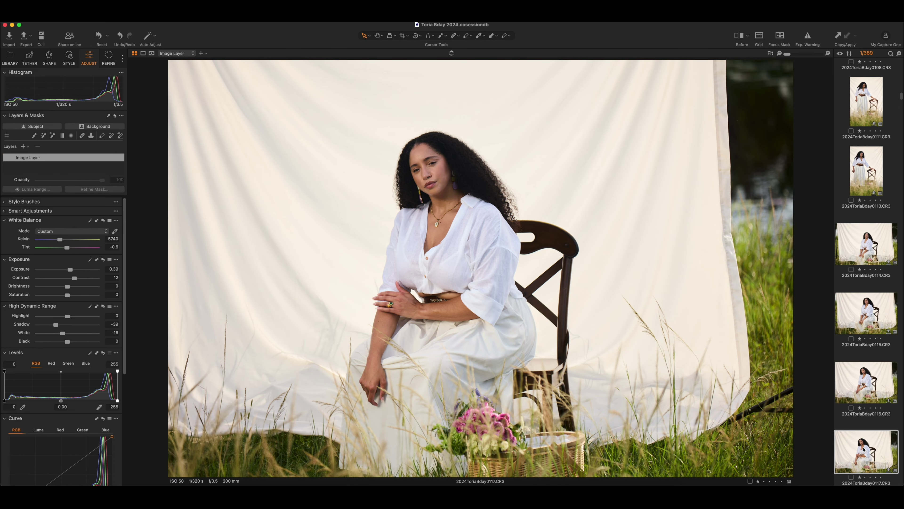
{"action": "scroll", "coordinate": [864, 449], "scroll_direction": "down", "scroll_amount": 5}
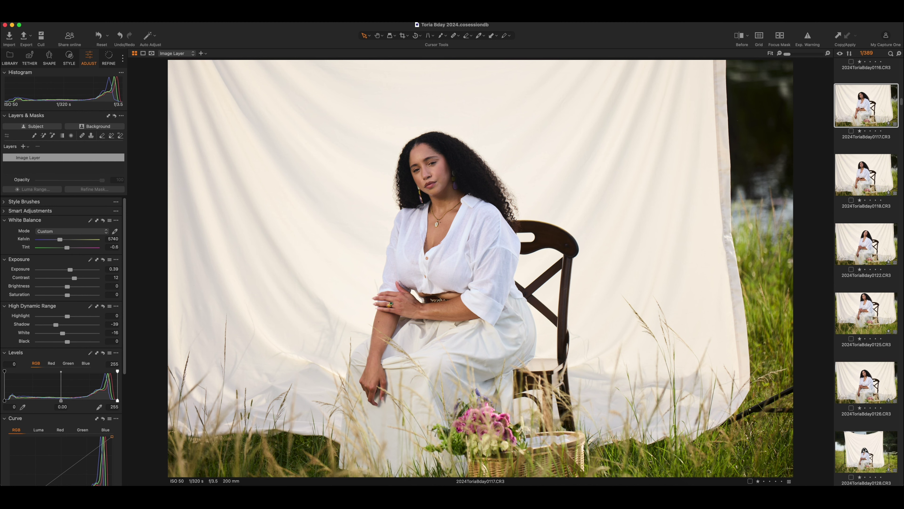
{"action": "left_click", "coordinate": [864, 450]}
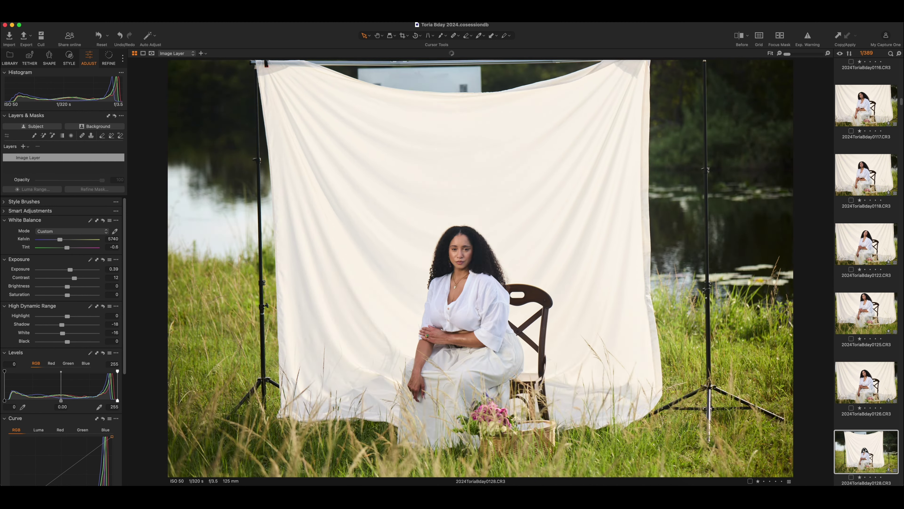
{"action": "key", "text": "Down"}
{"action": "key", "text": "Down"}
{"action": "key", "text": "Down"}
{"action": "key", "text": "Down"}
{"action": "key", "text": "Down"}
{"action": "key", "text": "Down"}
{"action": "key", "text": "Down"}
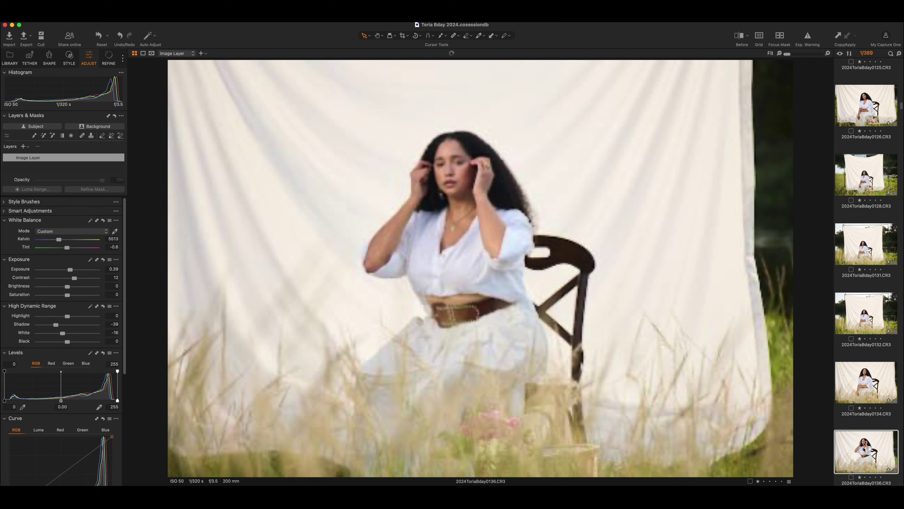
{"action": "key", "text": "Down"}
{"action": "key", "text": "Down"}
{"action": "key", "text": "Down"}
{"action": "key", "text": "Down"}
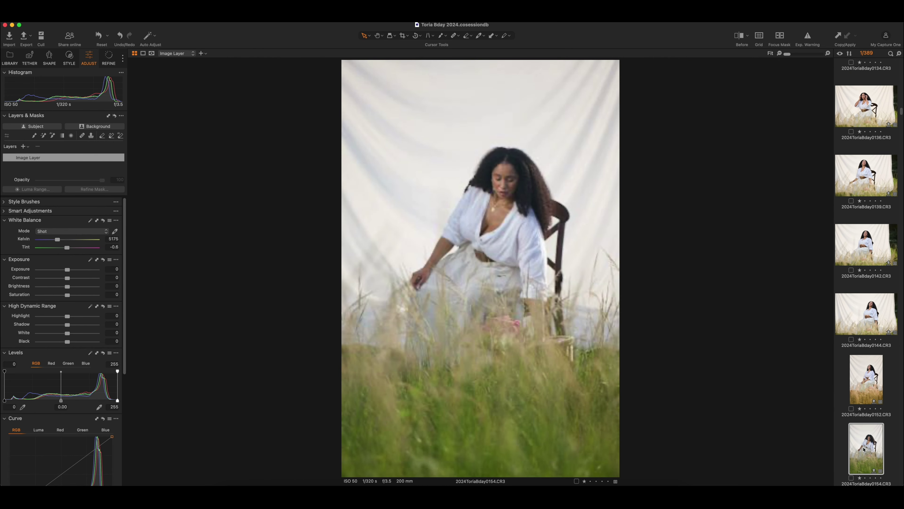
{"action": "key", "text": "Up"}
{"action": "key", "text": "Up"}
{"action": "key", "text": "Up"}
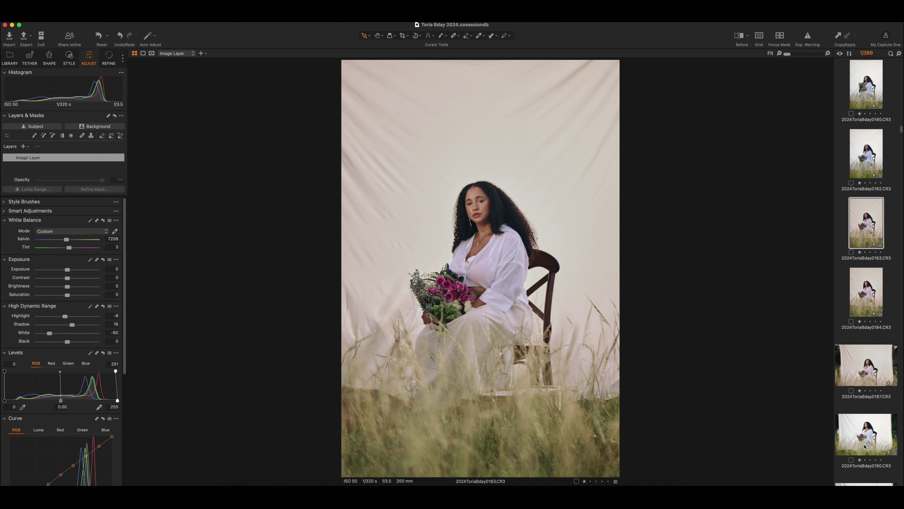
Step: Step through the filmstrip from photo 0184 through 0200 and 0221 to 0222
{"action": "key", "text": "Down"}
{"action": "key", "text": "Up"}
{"action": "key", "text": "Up"}
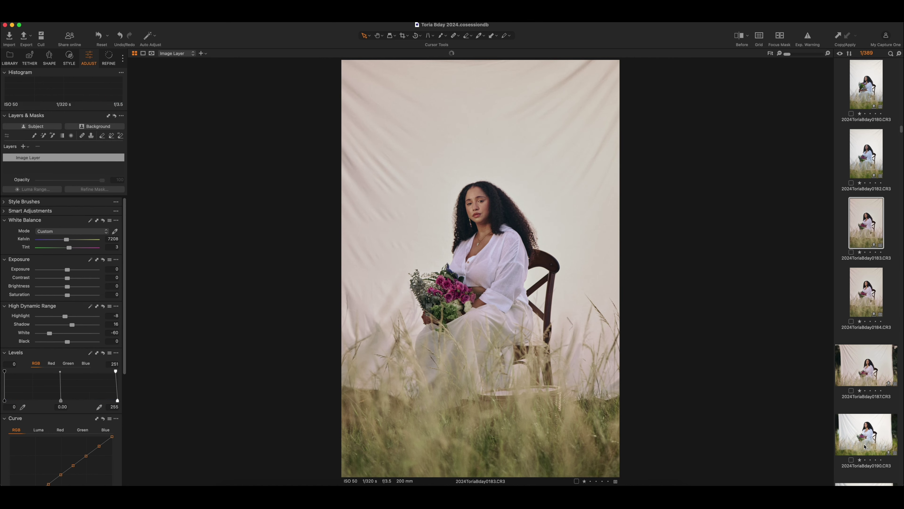
{"action": "key", "text": "Down"}
{"action": "key", "text": "Down"}
{"action": "key", "text": "Down"}
{"action": "key", "text": "Down"}
{"action": "key", "text": "Down"}
{"action": "key", "text": "Down"}
{"action": "key", "text": "Down"}
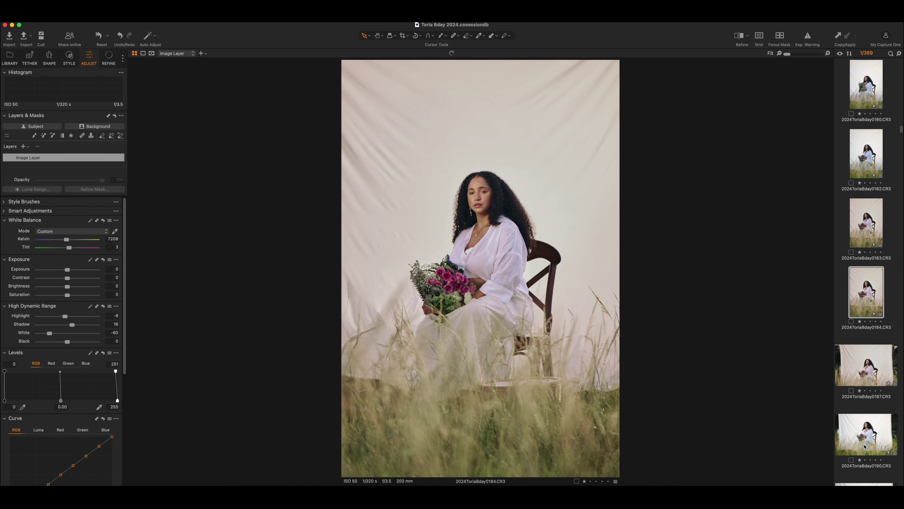
{"action": "key", "text": "Down"}
{"action": "key", "text": "Down"}
{"action": "key", "text": "Down"}
{"action": "key", "text": "Down"}
{"action": "key", "text": "Down"}
{"action": "key", "text": "Down"}
{"action": "key", "text": "Down"}
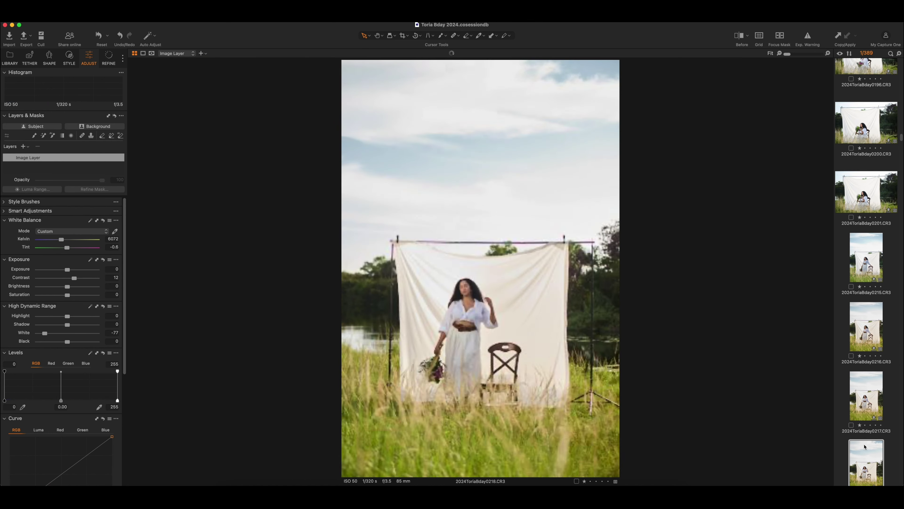
{"action": "key", "text": "Down"}
{"action": "key", "text": "Down"}
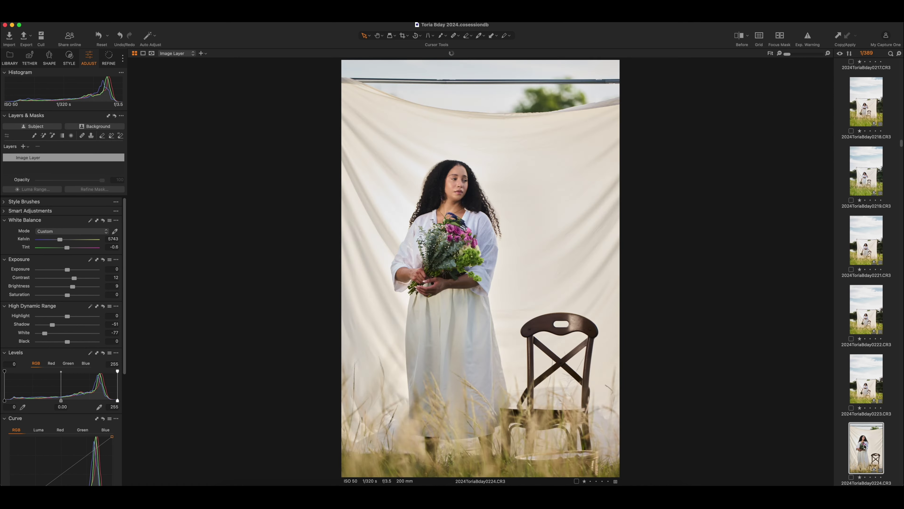
{"action": "key", "text": "Left"}
{"action": "key", "text": "Left"}
{"action": "scroll", "coordinate": [865, 446], "scroll_direction": "down", "scroll_amount": 1}
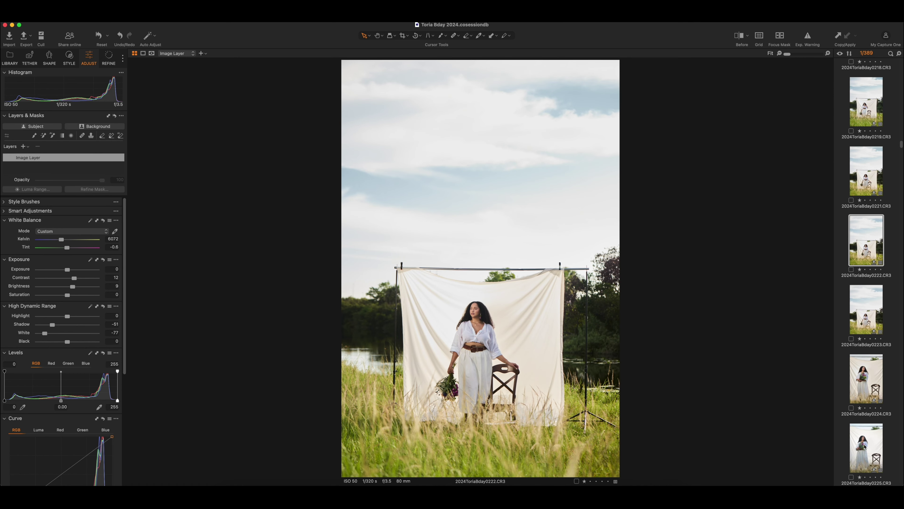
Step: Continue through photos 0229, 0244 and 0252 to photo 0260
{"action": "key", "text": "Right"}
{"action": "key", "text": "Right"}
{"action": "key", "text": "Right"}
{"action": "key", "text": "Right"}
{"action": "key", "text": "Right"}
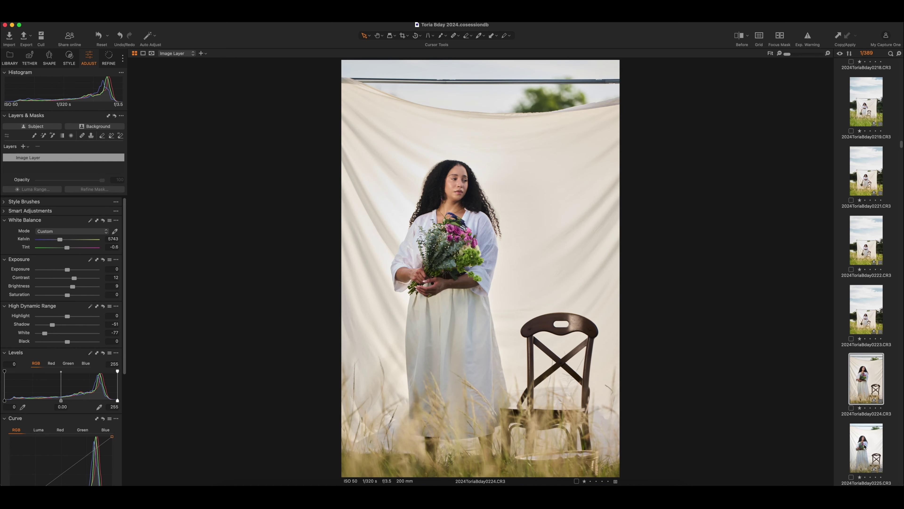
{"action": "key", "text": "Right"}
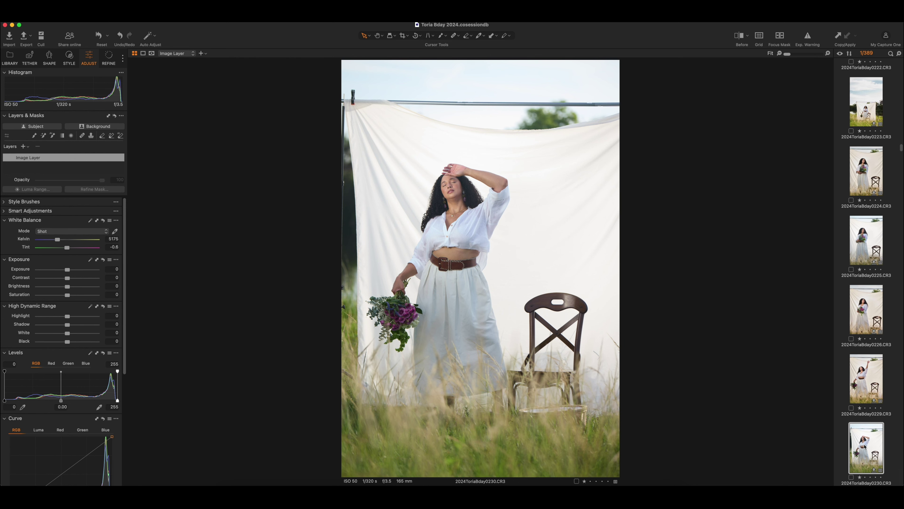
{"action": "key", "text": "Right"}
{"action": "key", "text": "Right"}
{"action": "key", "text": "Right"}
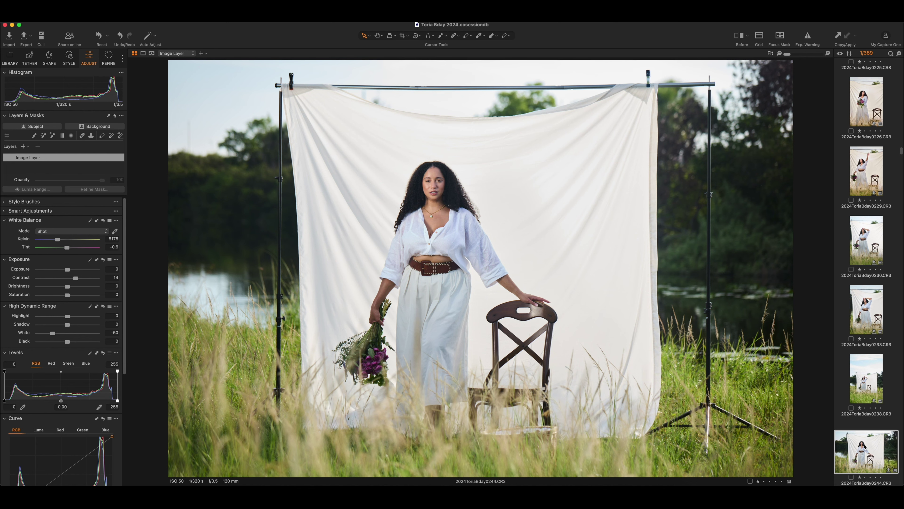
{"action": "key", "text": "Right"}
{"action": "key", "text": "Right"}
{"action": "key", "text": "Right"}
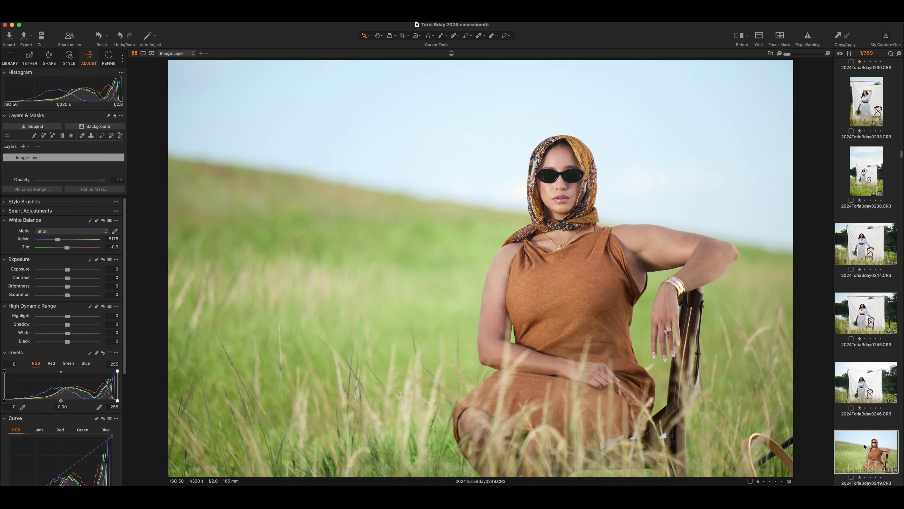
{"action": "key", "text": "Right"}
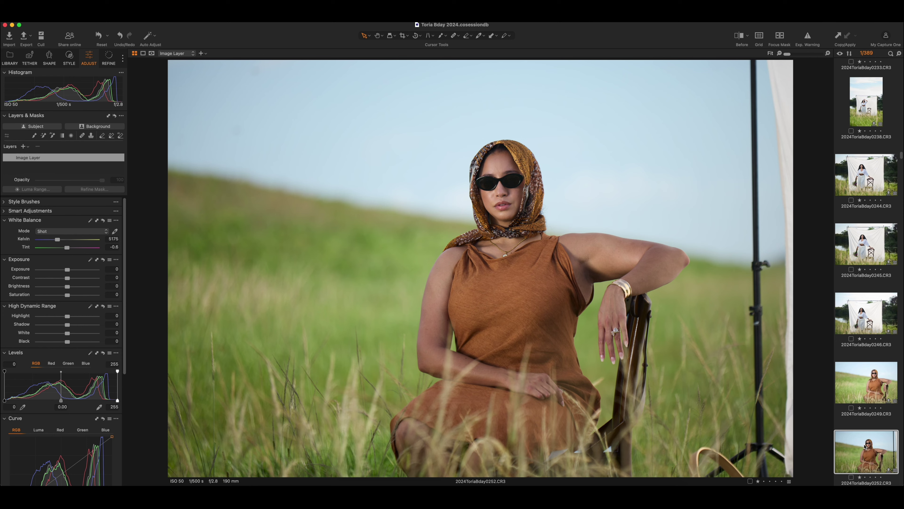
{"action": "key", "text": "Right"}
{"action": "key", "text": "Right"}
{"action": "key", "text": "Right"}
{"action": "key", "text": "Right"}
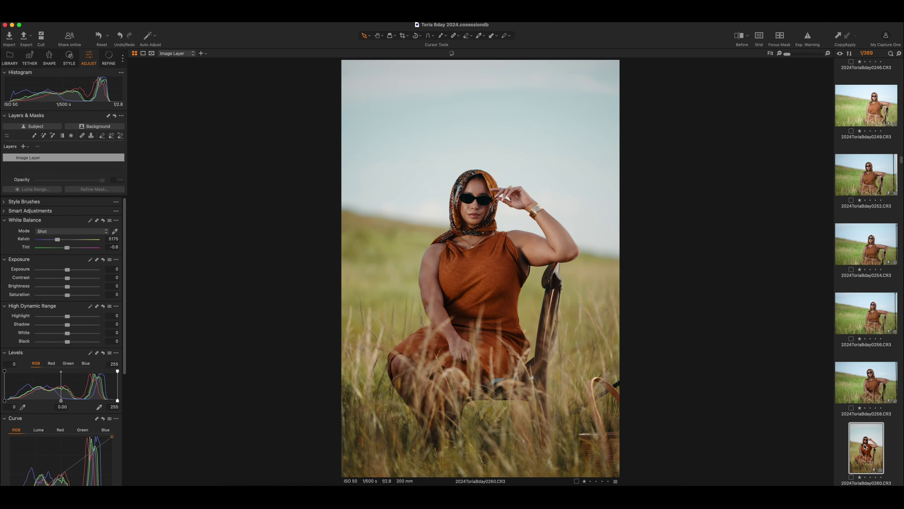
{"action": "key", "text": "Right"}
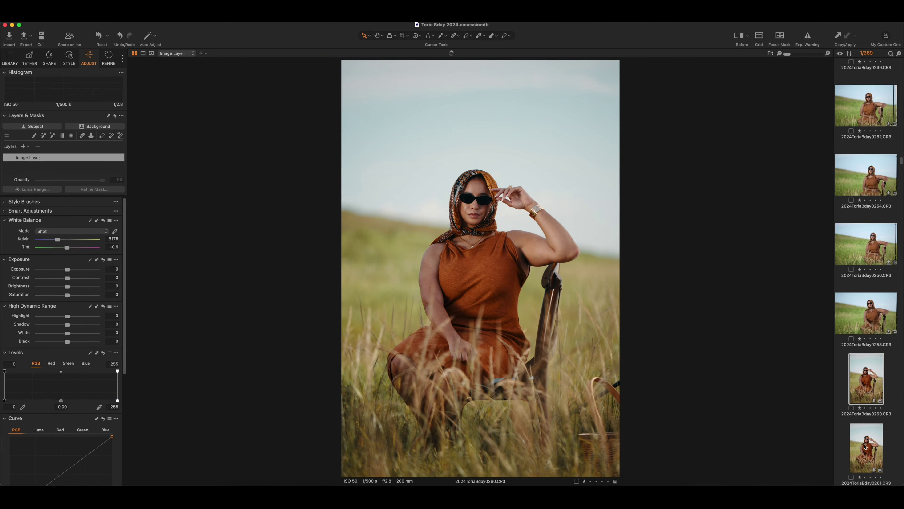
{"action": "key", "text": "Left"}
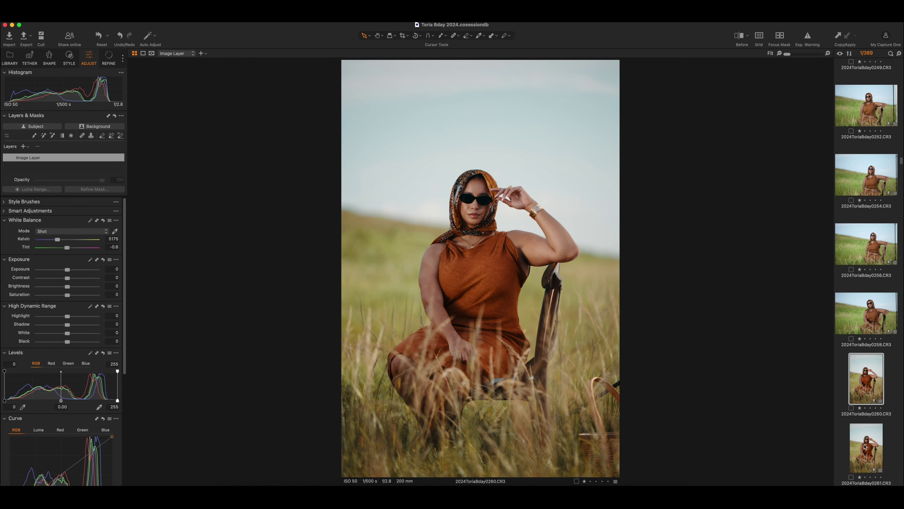
Step: Step forward through the orange-dress, white-dress grass and sky shots to the furthest image
{"action": "key", "text": "Down"}
{"action": "key", "text": "Down"}
{"action": "key", "text": "Down"}
{"action": "key", "text": "Down"}
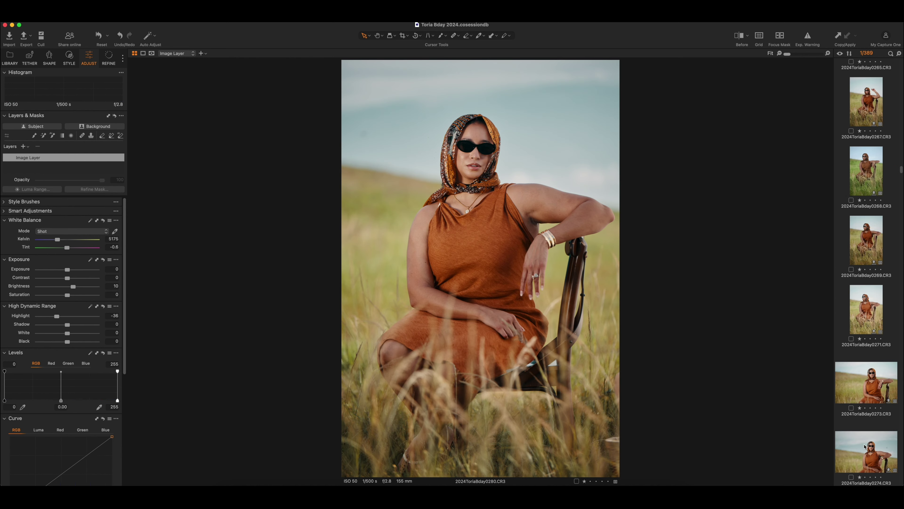
{"action": "key", "text": "Down"}
{"action": "key", "text": "Down"}
{"action": "key", "text": "Down"}
{"action": "key", "text": "Down"}
{"action": "key", "text": "Down"}
{"action": "key", "text": "Down"}
{"action": "key", "text": "Down"}
{"action": "key", "text": "Down"}
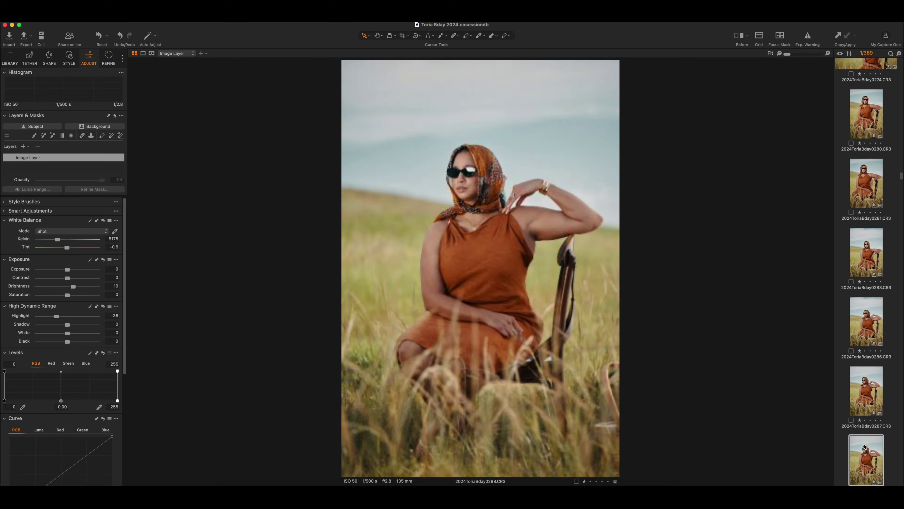
{"action": "key", "text": "Down"}
{"action": "key", "text": "Down"}
{"action": "key", "text": "Down"}
{"action": "key", "text": "Down"}
{"action": "key", "text": "Down"}
{"action": "key", "text": "Down"}
{"action": "key", "text": "Down"}
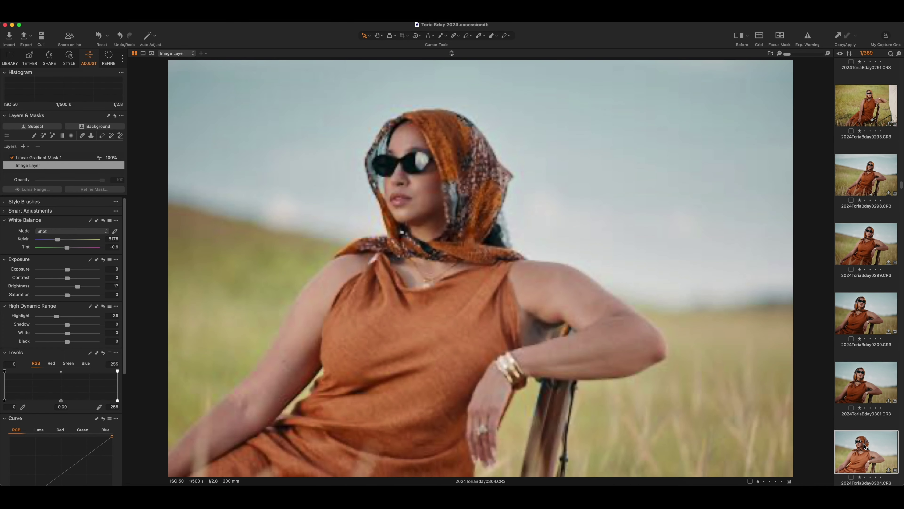
{"action": "key", "text": "Down"}
{"action": "key", "text": "Down"}
{"action": "key", "text": "Down"}
{"action": "key", "text": "Down"}
{"action": "key", "text": "Down"}
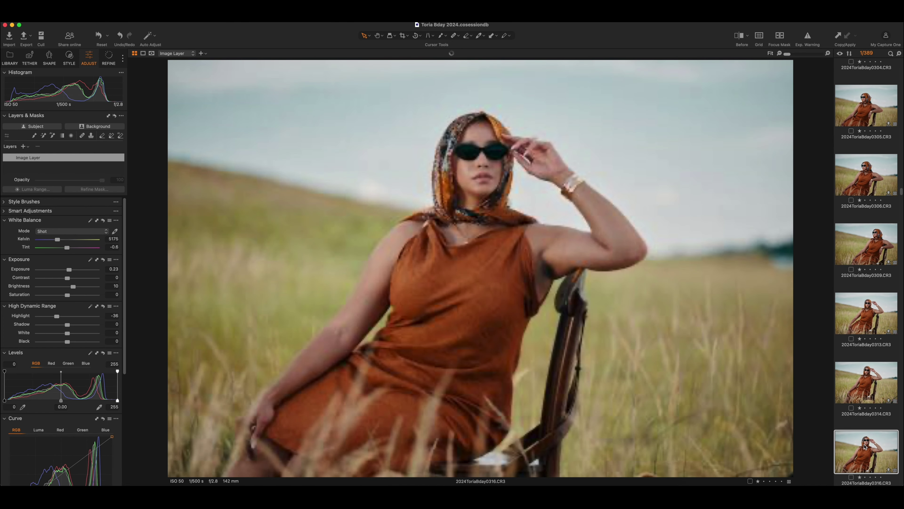
{"action": "key", "text": "Down"}
{"action": "key", "text": "Down"}
{"action": "key", "text": "Down"}
{"action": "key", "text": "Down"}
{"action": "key", "text": "Down"}
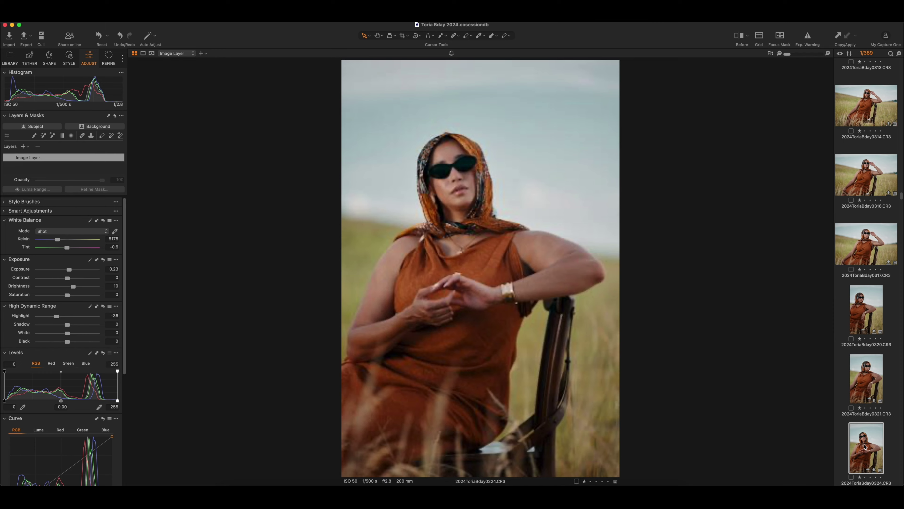
{"action": "key", "text": "Down"}
{"action": "key", "text": "Down"}
{"action": "key", "text": "Down"}
{"action": "key", "text": "Down"}
{"action": "key", "text": "Down"}
{"action": "key", "text": "Down"}
{"action": "key", "text": "Down"}
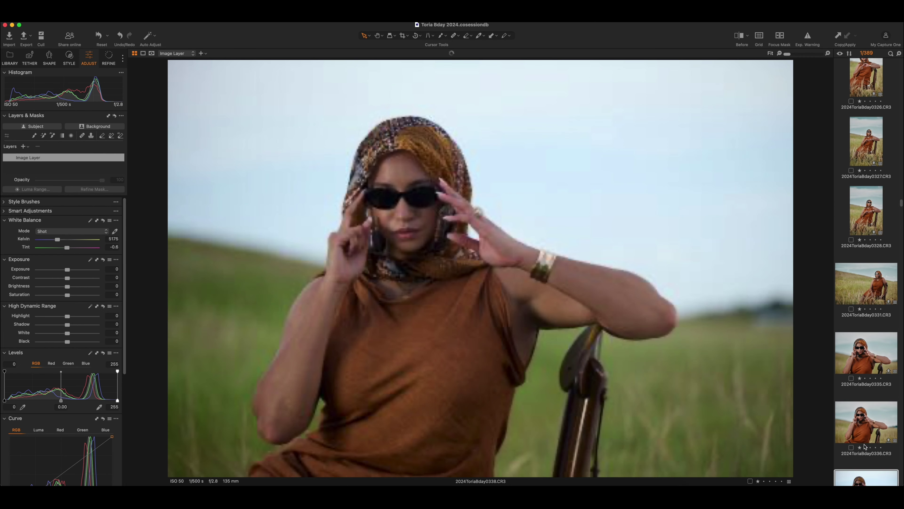
{"action": "key", "text": "Down"}
{"action": "key", "text": "Down"}
{"action": "key", "text": "Down"}
{"action": "key", "text": "Down"}
{"action": "key", "text": "Down"}
{"action": "key", "text": "Down"}
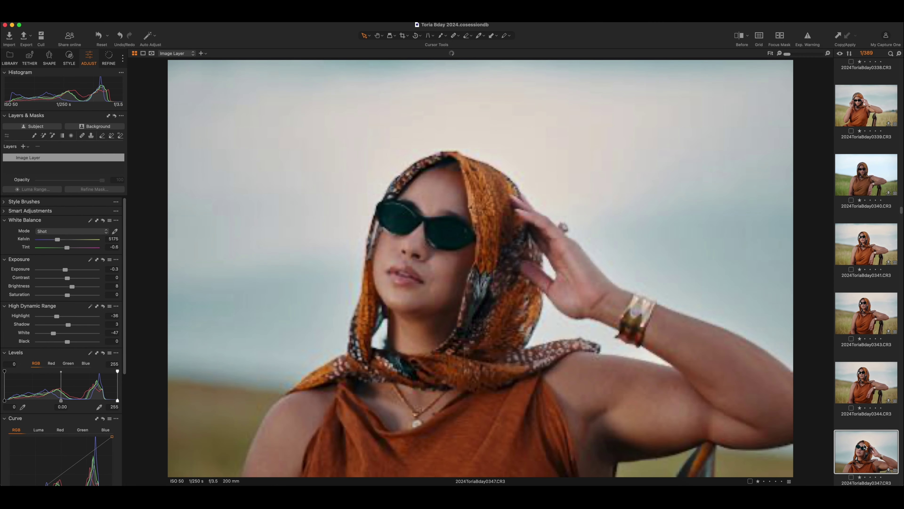
{"action": "key", "text": "Down"}
{"action": "key", "text": "Down"}
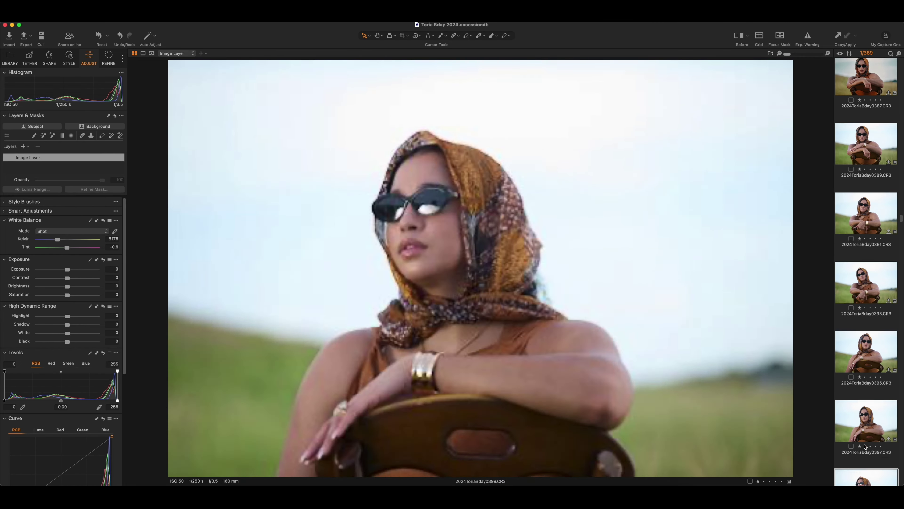
{"action": "key", "text": "Down"}
{"action": "key", "text": "Down"}
{"action": "key", "text": "Down"}
{"action": "key", "text": "Down"}
{"action": "key", "text": "Down"}
{"action": "key", "text": "Down"}
{"action": "key", "text": "Down"}
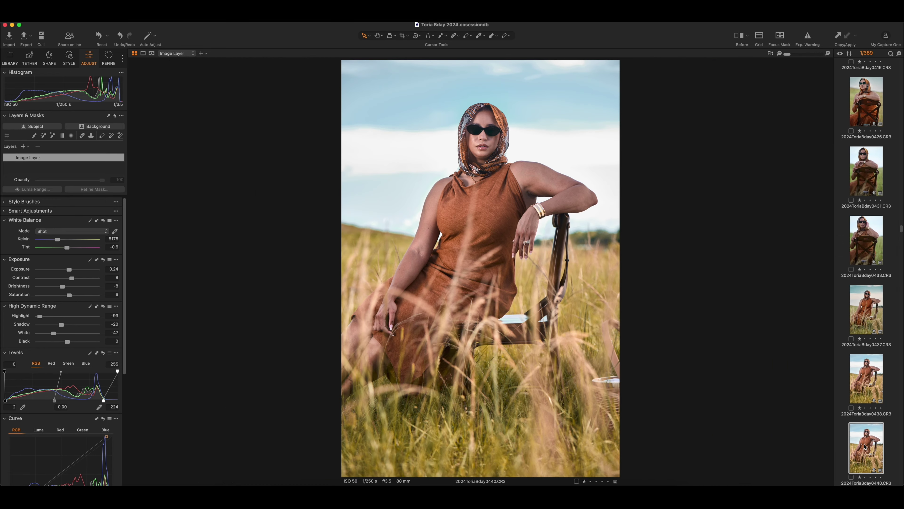
{"action": "key", "text": "Down"}
{"action": "key", "text": "Down"}
{"action": "key", "text": "Down"}
{"action": "key", "text": "Down"}
{"action": "key", "text": "Down"}
{"action": "key", "text": "Down"}
{"action": "key", "text": "Down"}
{"action": "key", "text": "Down"}
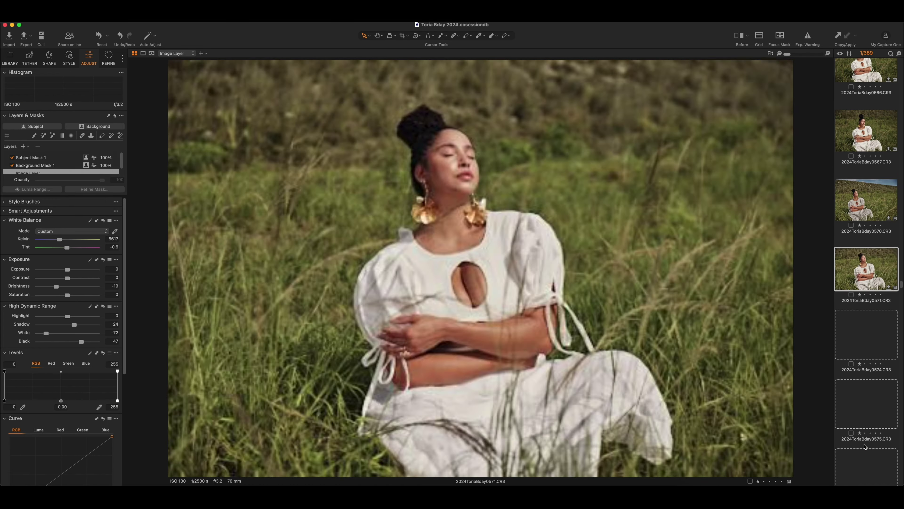
{"action": "key", "text": "Down"}
{"action": "key", "text": "Down"}
{"action": "key", "text": "Down"}
{"action": "key", "text": "Down"}
{"action": "key", "text": "Down"}
{"action": "key", "text": "Down"}
{"action": "key", "text": "Down"}
{"action": "key", "text": "Down"}
{"action": "key", "text": "Down"}
{"action": "key", "text": "Down"}
{"action": "key", "text": "Down"}
{"action": "key", "text": "Down"}
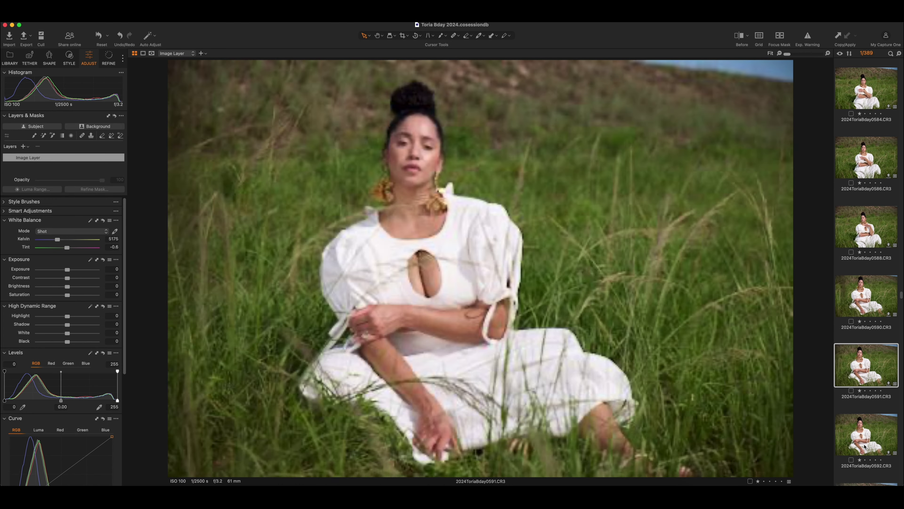
{"action": "key", "text": "Down"}
{"action": "key", "text": "Down"}
{"action": "key", "text": "Down"}
{"action": "key", "text": "Down"}
{"action": "key", "text": "Down"}
{"action": "key", "text": "Down"}
{"action": "key", "text": "Down"}
{"action": "key", "text": "Down"}
{"action": "key", "text": "Down"}
{"action": "key", "text": "Down"}
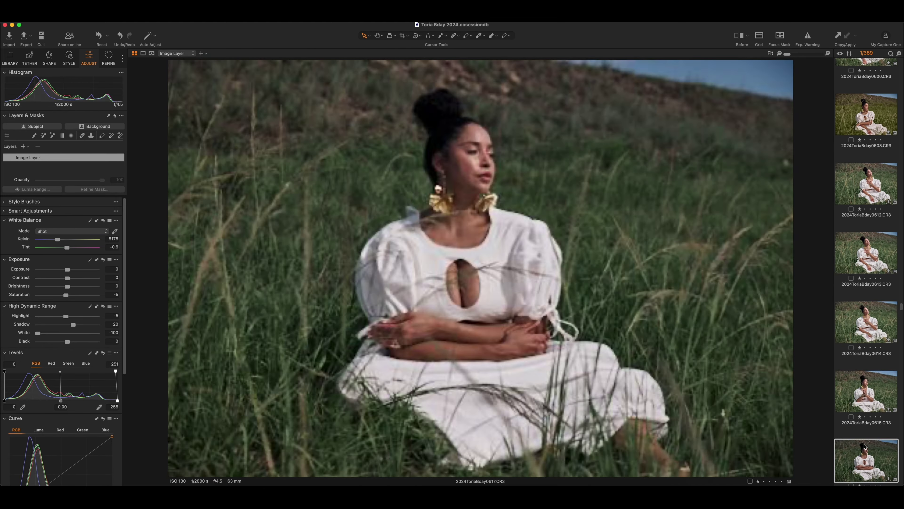
{"action": "key", "text": "Down"}
{"action": "key", "text": "Down"}
{"action": "key", "text": "Down"}
{"action": "key", "text": "Down"}
{"action": "key", "text": "Down"}
{"action": "key", "text": "Down"}
{"action": "key", "text": "Down"}
{"action": "key", "text": "Down"}
{"action": "key", "text": "Down"}
{"action": "key", "text": "Down"}
{"action": "key", "text": "Down"}
{"action": "key", "text": "Down"}
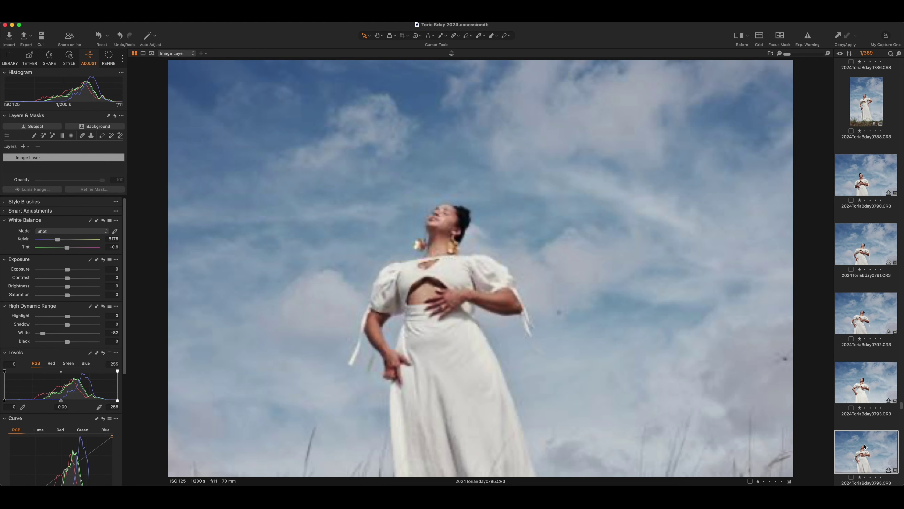
{"action": "key", "text": "Down"}
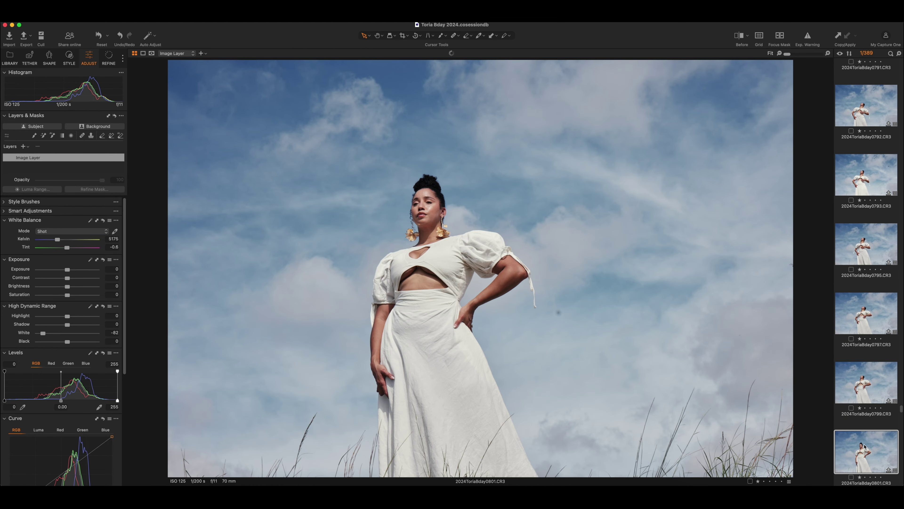
{"action": "key", "text": "Down"}
{"action": "key", "text": "Down"}
{"action": "key", "text": "Down"}
{"action": "key", "text": "Down"}
{"action": "key", "text": "Down"}
{"action": "key", "text": "Down"}
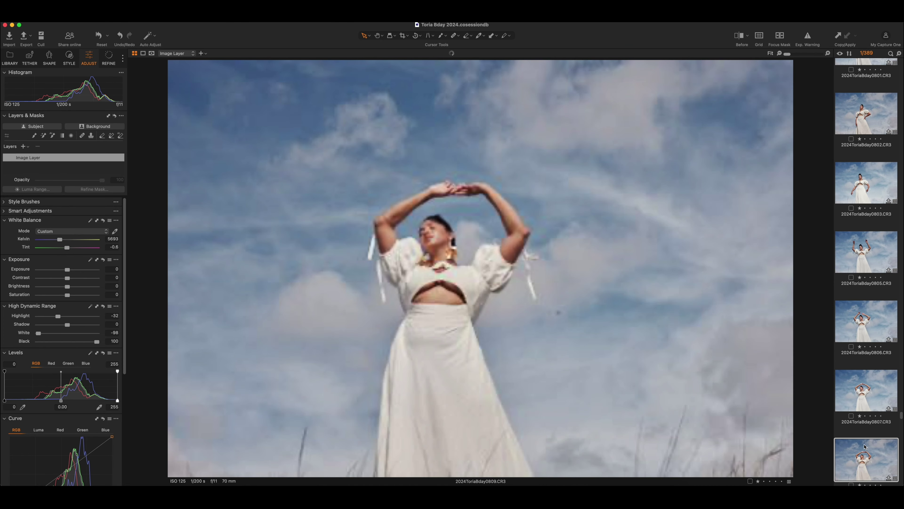
{"action": "key", "text": "Down"}
{"action": "key", "text": "Down"}
{"action": "key", "text": "Down"}
{"action": "key", "text": "Down"}
{"action": "key", "text": "Down"}
{"action": "key", "text": "Down"}
{"action": "key", "text": "Down"}
{"action": "key", "text": "Down"}
{"action": "key", "text": "Down"}
{"action": "key", "text": "Down"}
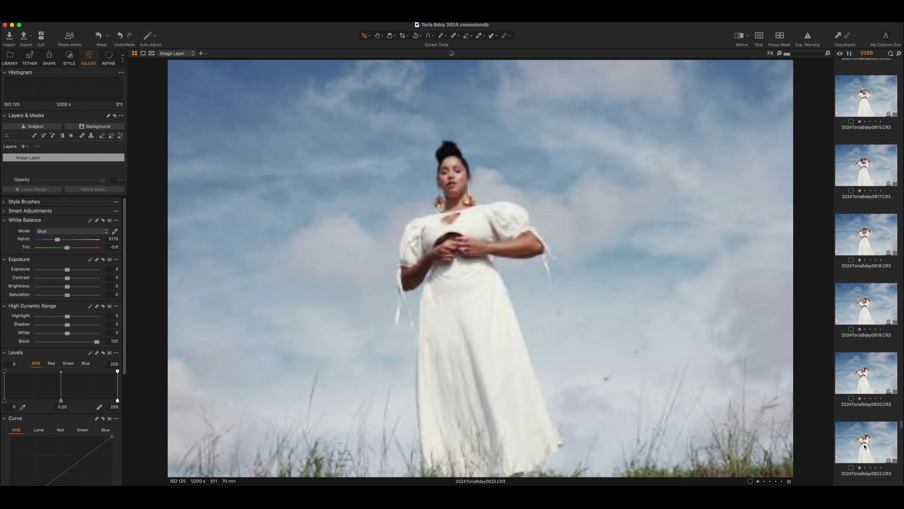
{"action": "key", "text": "Down"}
{"action": "key", "text": "Down"}
{"action": "key", "text": "Down"}
{"action": "key", "text": "Down"}
{"action": "key", "text": "Down"}
{"action": "key", "text": "Down"}
{"action": "key", "text": "Down"}
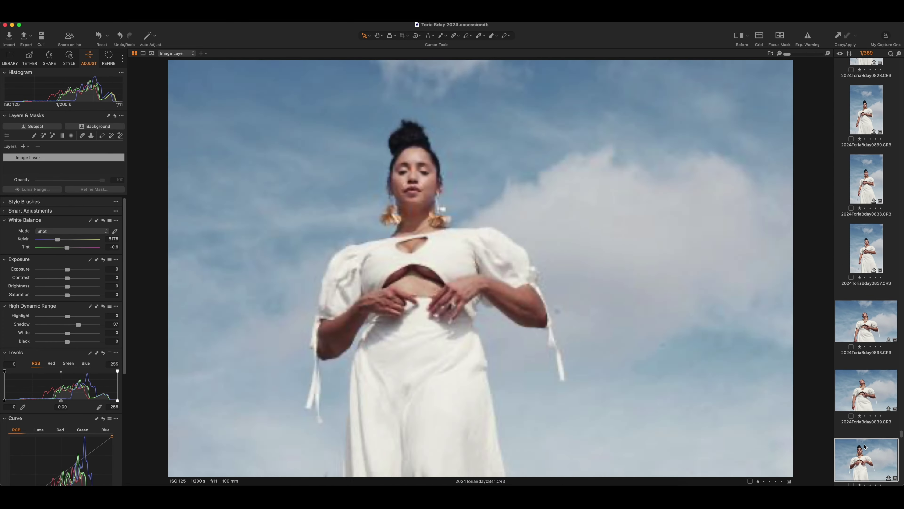
{"action": "key", "text": "Down"}
{"action": "key", "text": "Down"}
{"action": "key", "text": "Down"}
{"action": "key", "text": "Down"}
{"action": "key", "text": "Down"}
{"action": "key", "text": "Down"}
{"action": "key", "text": "Down"}
{"action": "key", "text": "Down"}
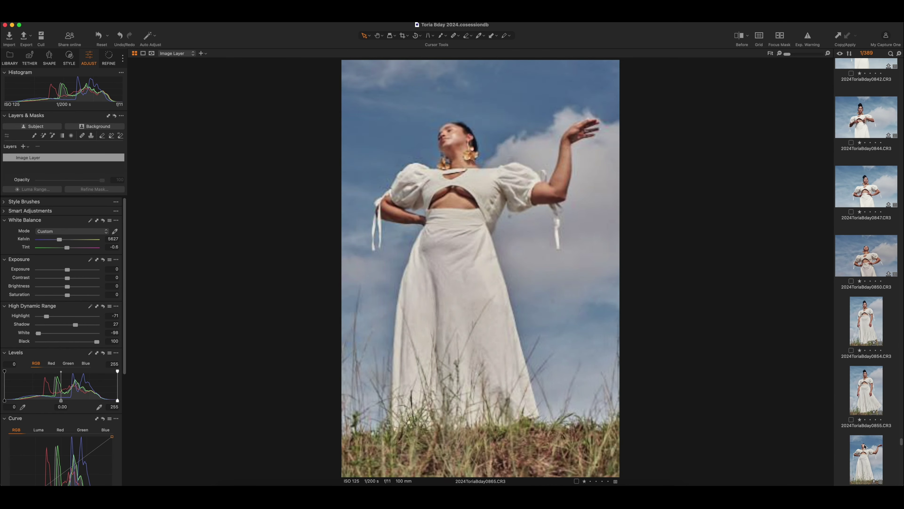
{"action": "key", "text": "Down"}
{"action": "key", "text": "Down"}
{"action": "key", "text": "Down"}
{"action": "key", "text": "Down"}
{"action": "key", "text": "Down"}
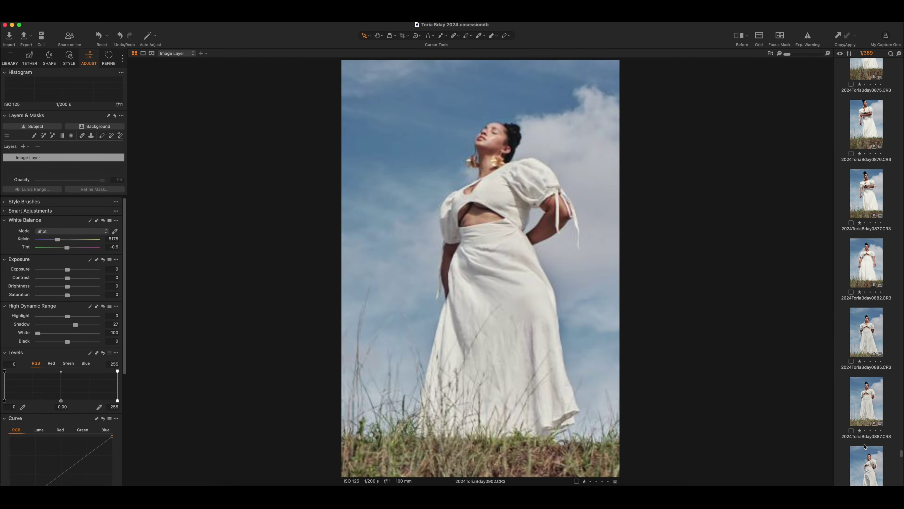
{"action": "key", "text": "Down"}
{"action": "key", "text": "Down"}
{"action": "key", "text": "Down"}
{"action": "key", "text": "Down"}
{"action": "key", "text": "Down"}
{"action": "key", "text": "Down"}
{"action": "key", "text": "Down"}
{"action": "key", "text": "Down"}
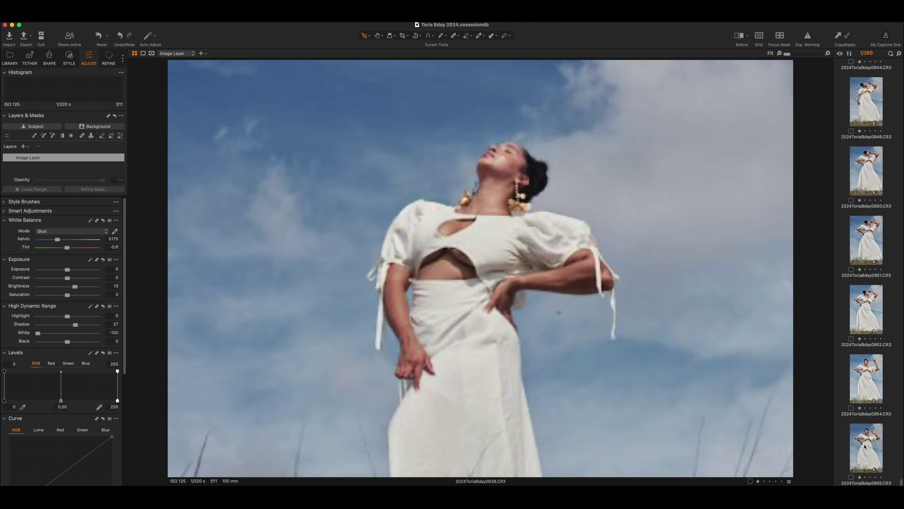
{"action": "key", "text": "Down"}
{"action": "key", "text": "Down"}
{"action": "key", "text": "Down"}
{"action": "key", "text": "Down"}
{"action": "key", "text": "Down"}
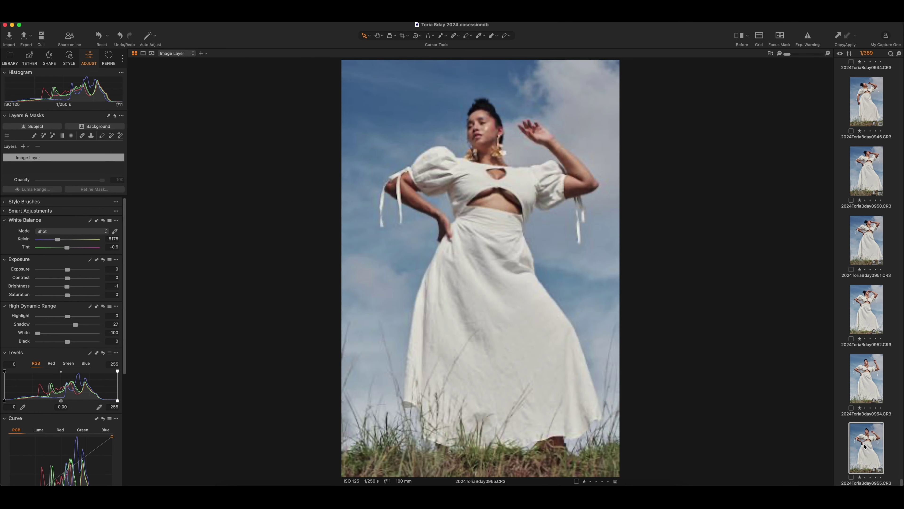
Step: Step back through the sky shots to the earlier cloudy-sky portraits
{"action": "key", "text": "Up"}
{"action": "key", "text": "Up"}
{"action": "key", "text": "Up"}
{"action": "key", "text": "Up"}
{"action": "key", "text": "Up"}
{"action": "key", "text": "Up"}
{"action": "key", "text": "Up"}
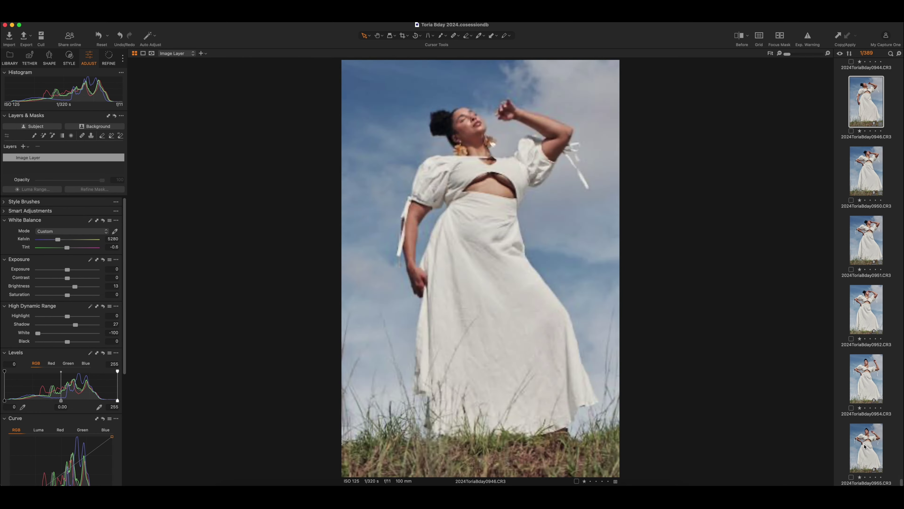
{"action": "key", "text": "Up"}
{"action": "key", "text": "Up"}
{"action": "key", "text": "Up"}
{"action": "key", "text": "Up"}
{"action": "key", "text": "Up"}
{"action": "key", "text": "Up"}
{"action": "key", "text": "Up"}
{"action": "key", "text": "Up"}
{"action": "key", "text": "Up"}
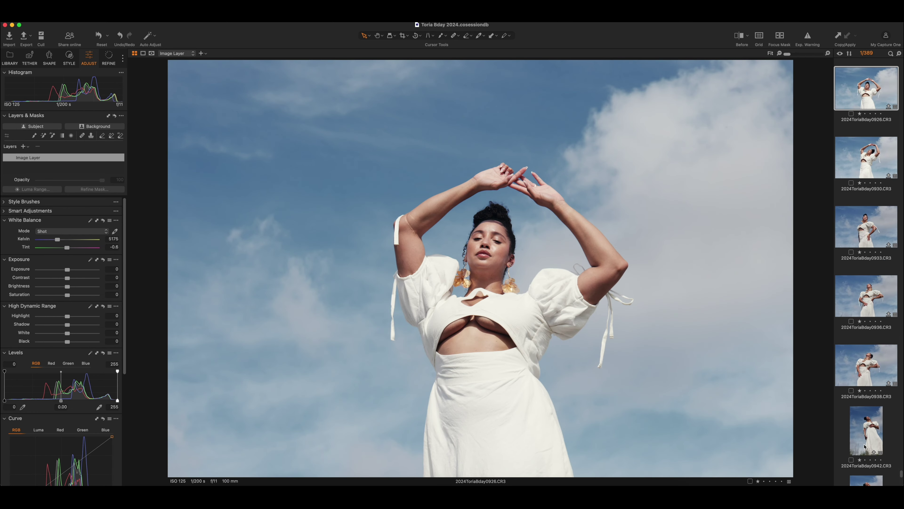
{"action": "key", "text": "Up"}
{"action": "key", "text": "Up"}
{"action": "key", "text": "Up"}
{"action": "key", "text": "Up"}
{"action": "key", "text": "Up"}
{"action": "key", "text": "Up"}
{"action": "key", "text": "Up"}
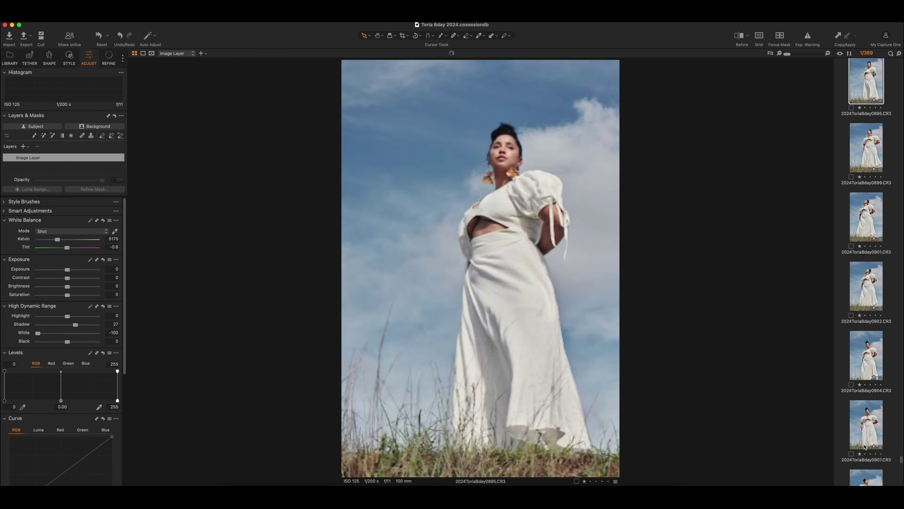
{"action": "key", "text": "Up"}
{"action": "key", "text": "Up"}
{"action": "key", "text": "Up"}
{"action": "key", "text": "Up"}
{"action": "key", "text": "Up"}
{"action": "key", "text": "Up"}
{"action": "key", "text": "Up"}
{"action": "key", "text": "Up"}
{"action": "key", "text": "Up"}
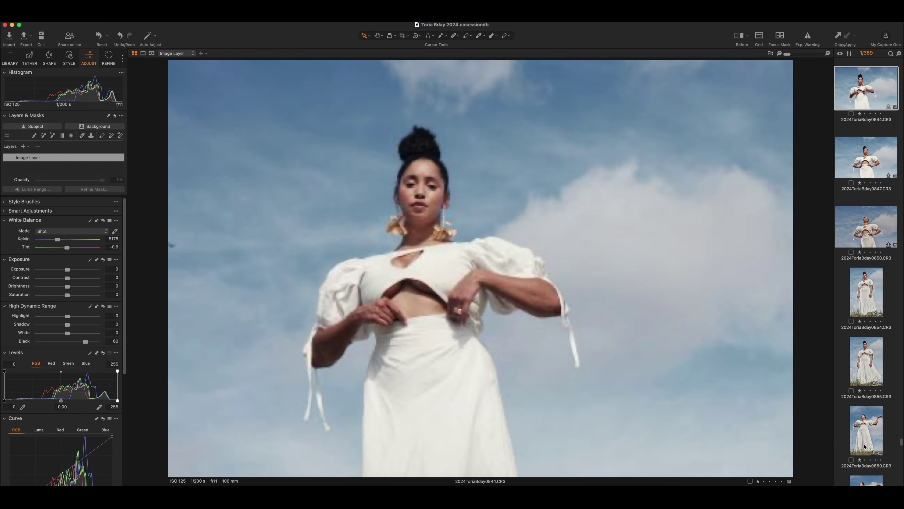
{"action": "key", "text": "Up"}
{"action": "key", "text": "Up"}
{"action": "key", "text": "Up"}
{"action": "key", "text": "Up"}
{"action": "key", "text": "Up"}
{"action": "key", "text": "Up"}
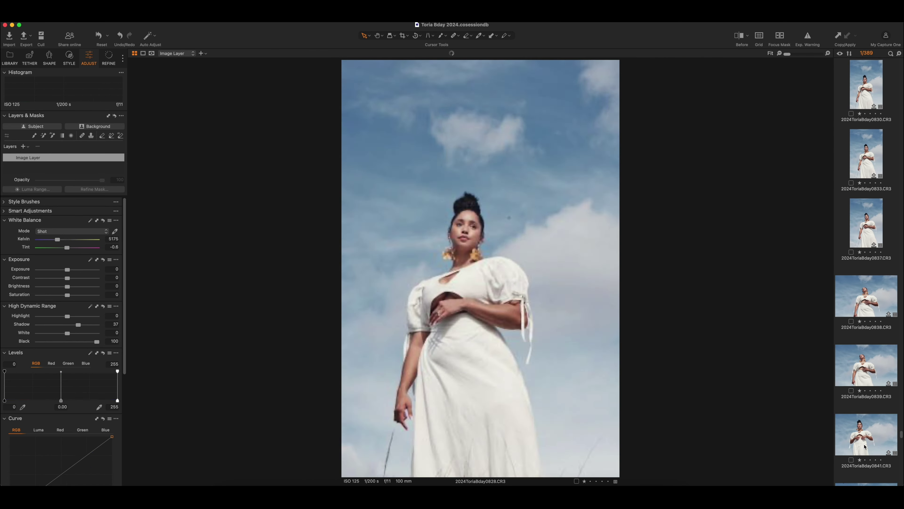
{"action": "key", "text": "Up"}
{"action": "key", "text": "Up"}
{"action": "key", "text": "Up"}
{"action": "key", "text": "Up"}
{"action": "key", "text": "Up"}
{"action": "key", "text": "Up"}
{"action": "key", "text": "Up"}
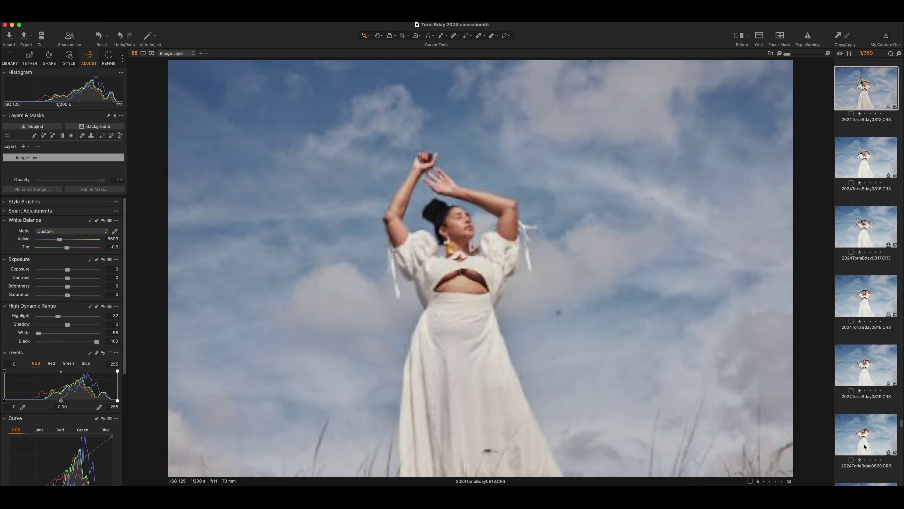
{"action": "key", "text": "Up"}
{"action": "key", "text": "Up"}
{"action": "key", "text": "Up"}
{"action": "key", "text": "Up"}
{"action": "key", "text": "Up"}
{"action": "key", "text": "Up"}
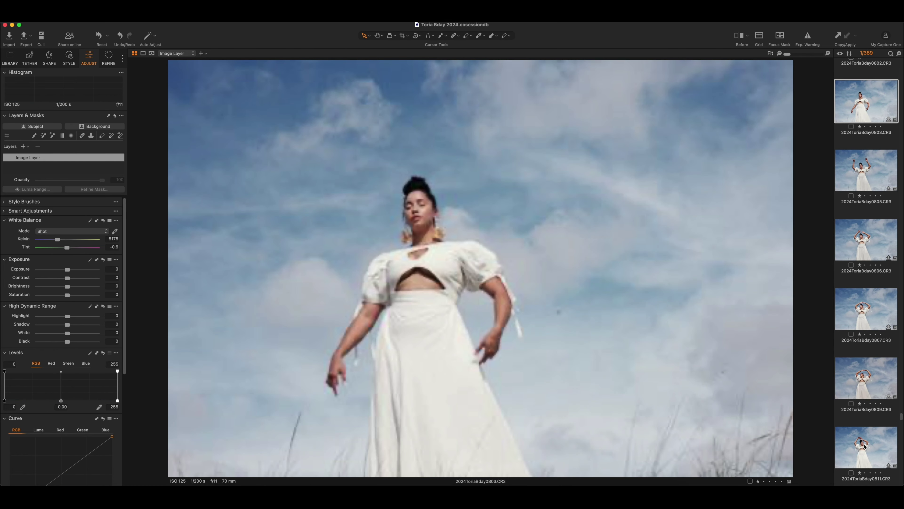
{"action": "key", "text": "Up"}
{"action": "key", "text": "Up"}
{"action": "key", "text": "Up"}
{"action": "key", "text": "Up"}
{"action": "key", "text": "Up"}
{"action": "key", "text": "Up"}
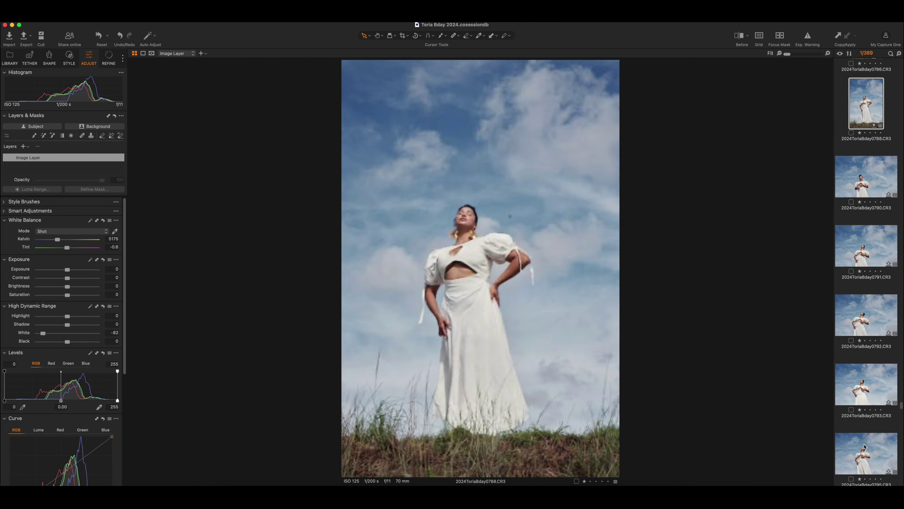
{"action": "key", "text": "Up"}
{"action": "key", "text": "Up"}
{"action": "key", "text": "Up"}
{"action": "key", "text": "Up"}
Step: Open the Toria Picks album from the Library and flip back and forth through its picks
{"action": "left_click", "coordinate": [9, 56]}
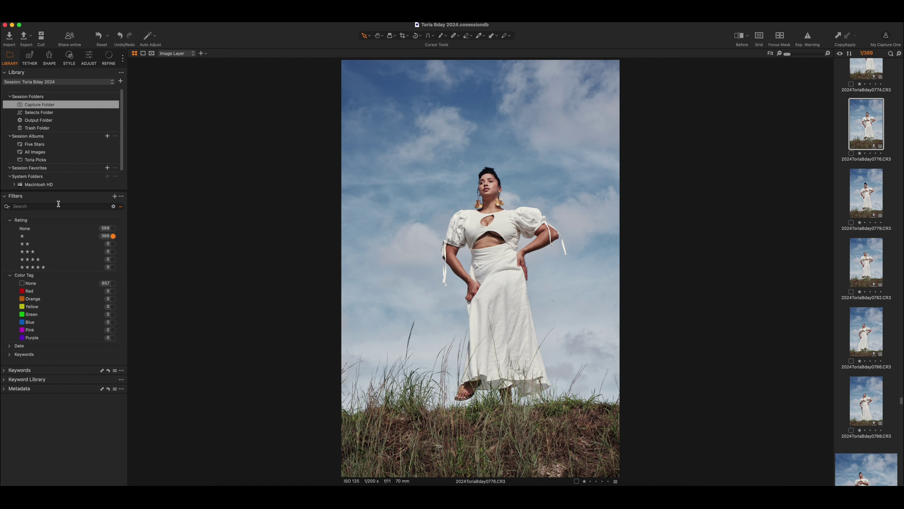
{"action": "left_click", "coordinate": [38, 161]}
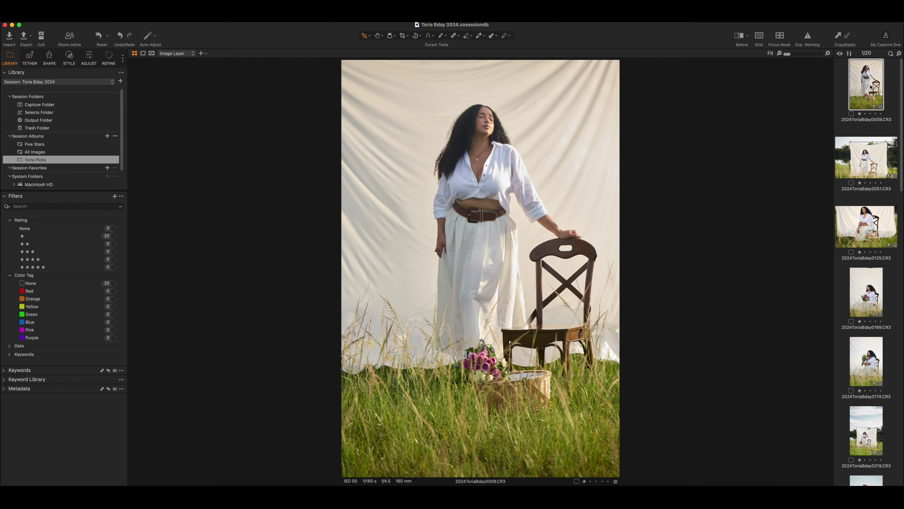
{"action": "key", "text": "Down"}
{"action": "key", "text": "Down"}
{"action": "key", "text": "Down"}
{"action": "key", "text": "Down"}
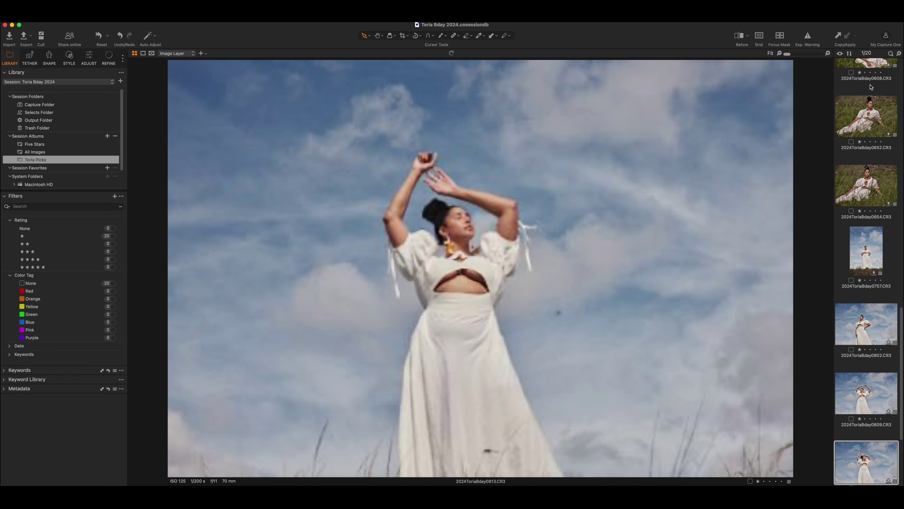
{"action": "key", "text": "Down"}
{"action": "key", "text": "Up"}
{"action": "key", "text": "Up"}
{"action": "key", "text": "Up"}
{"action": "key", "text": "Up"}
{"action": "key", "text": "Up"}
{"action": "key", "text": "Up"}
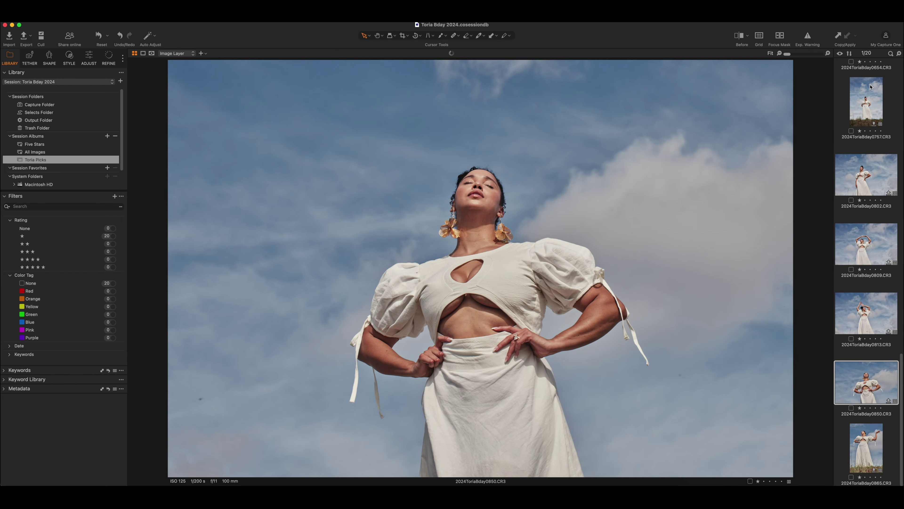
{"action": "key", "text": "Up"}
{"action": "key", "text": "Up"}
{"action": "key", "text": "Up"}
{"action": "key", "text": "Up"}
{"action": "key", "text": "Up"}
{"action": "key", "text": "Up"}
{"action": "key", "text": "Up"}
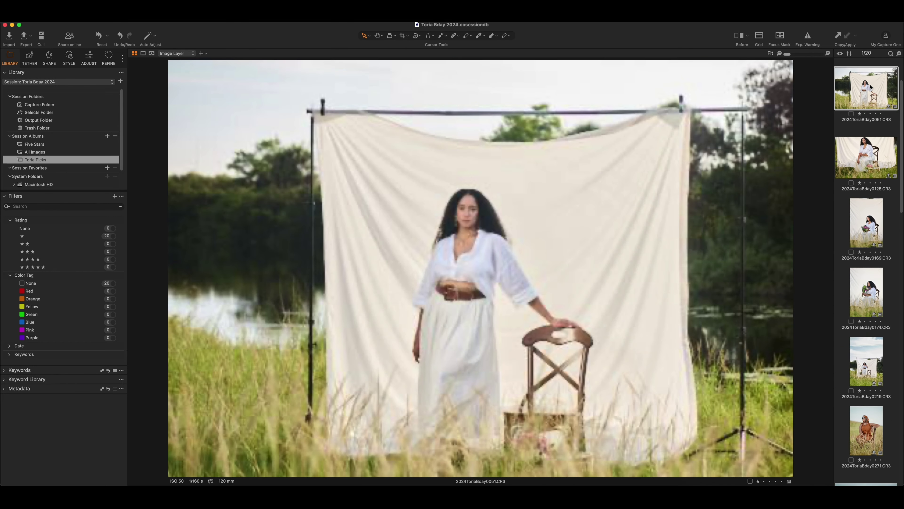
{"action": "key", "text": "Down"}
{"action": "key", "text": "Down"}
{"action": "key", "text": "Down"}
{"action": "key", "text": "Down"}
{"action": "key", "text": "Down"}
{"action": "key", "text": "Down"}
{"action": "key", "text": "Down"}
{"action": "key", "text": "Down"}
{"action": "key", "text": "Down"}
{"action": "key", "text": "Down"}
{"action": "key", "text": "Down"}
{"action": "key", "text": "Down"}
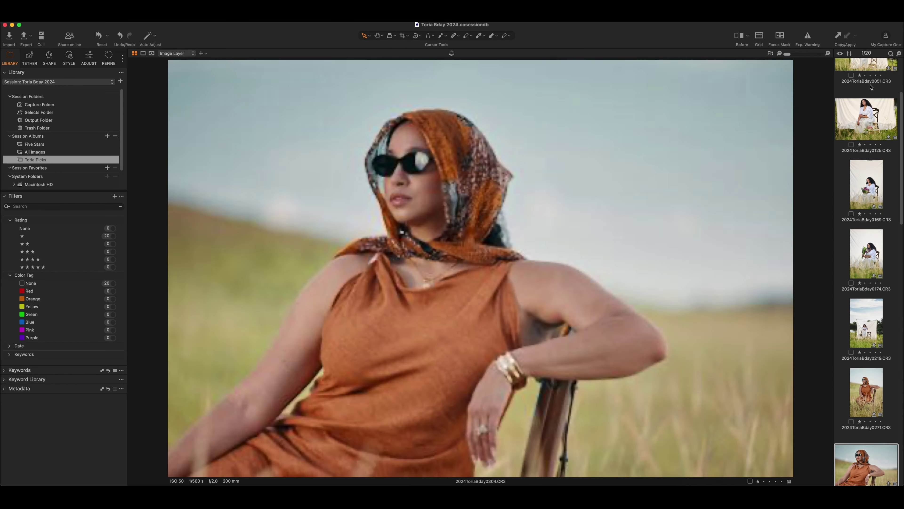
{"action": "key", "text": "Down"}
{"action": "key", "text": "Down"}
{"action": "key", "text": "Down"}
{"action": "key", "text": "Down"}
{"action": "key", "text": "Down"}
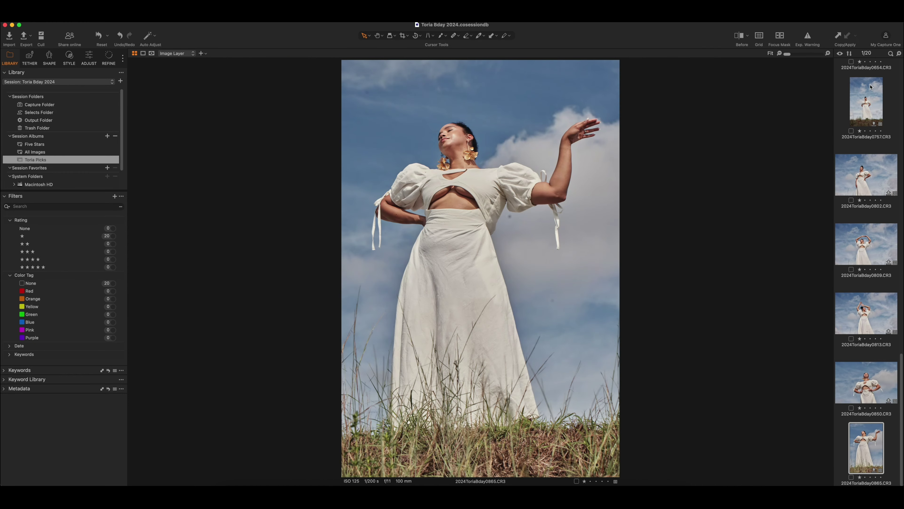
{"action": "key", "text": "Up"}
{"action": "key", "text": "Up"}
{"action": "key", "text": "Up"}
{"action": "key", "text": "Up"}
{"action": "key", "text": "Up"}
{"action": "key", "text": "Up"}
{"action": "key", "text": "Up"}
{"action": "key", "text": "Up"}
{"action": "key", "text": "Up"}
{"action": "key", "text": "Up"}
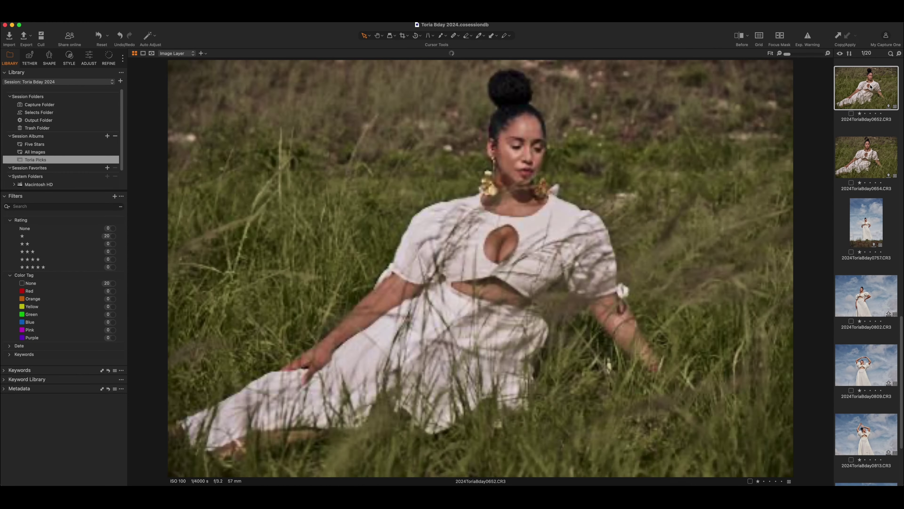
{"action": "key", "text": "Up"}
{"action": "key", "text": "Up"}
{"action": "key", "text": "Up"}
{"action": "key", "text": "Up"}
{"action": "key", "text": "Up"}
{"action": "key", "text": "Up"}
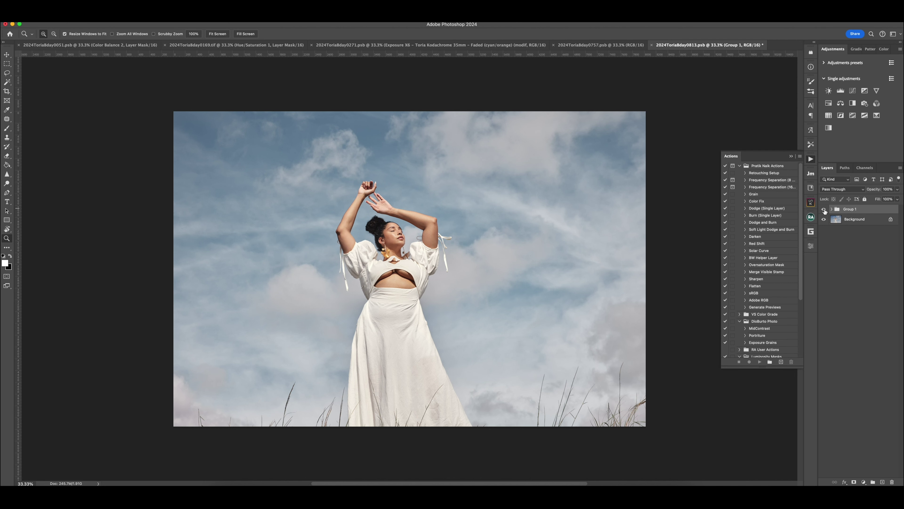
Step: Expand Group 1 and toggle Layer 1 to compare the dragonfly and spot removal
{"action": "left_click", "coordinate": [831, 210]}
{"action": "left_click", "coordinate": [825, 339]}
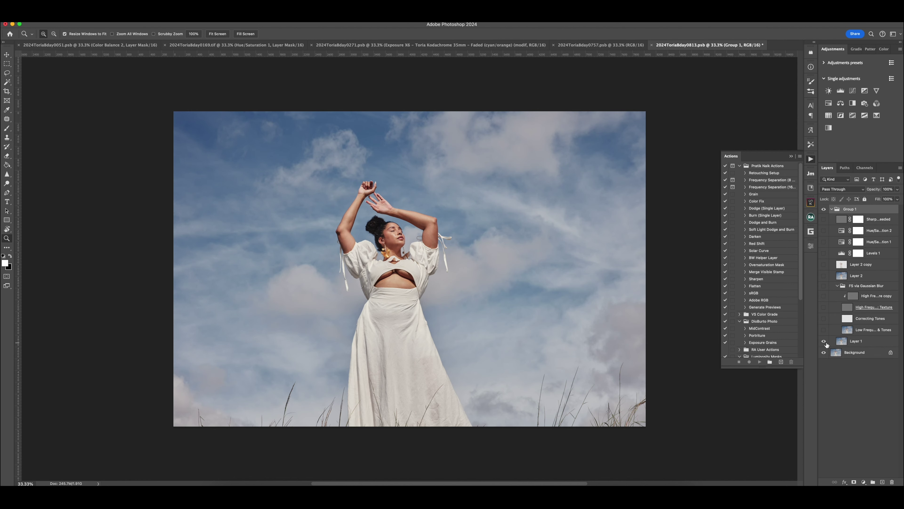
{"action": "left_click", "coordinate": [825, 342]}
{"action": "left_click", "coordinate": [824, 341]}
{"action": "left_click", "coordinate": [824, 342]}
{"action": "left_click", "coordinate": [823, 342]}
{"action": "left_click", "coordinate": [824, 341]}
{"action": "left_click", "coordinate": [823, 342]}
{"action": "left_click", "coordinate": [823, 341]}
{"action": "left_click", "coordinate": [823, 342]}
{"action": "left_click", "coordinate": [824, 342]}
Step: Turn on the frequency-separation layers, Layer 2, Levels 1 and Hue/Saturation 1
{"action": "left_click", "coordinate": [823, 341]}
{"action": "left_click", "coordinate": [824, 330]}
{"action": "left_click", "coordinate": [823, 330]}
{"action": "left_click", "coordinate": [824, 318]}
{"action": "left_click", "coordinate": [824, 307]}
{"action": "left_click", "coordinate": [824, 296]}
{"action": "left_click", "coordinate": [823, 275]}
{"action": "left_click", "coordinate": [823, 253]}
{"action": "left_click", "coordinate": [824, 242]}
Step: Turn on Hue/Saturation 2 and toggle Levels 1 off and on to judge its brightening
{"action": "left_click", "coordinate": [824, 232]}
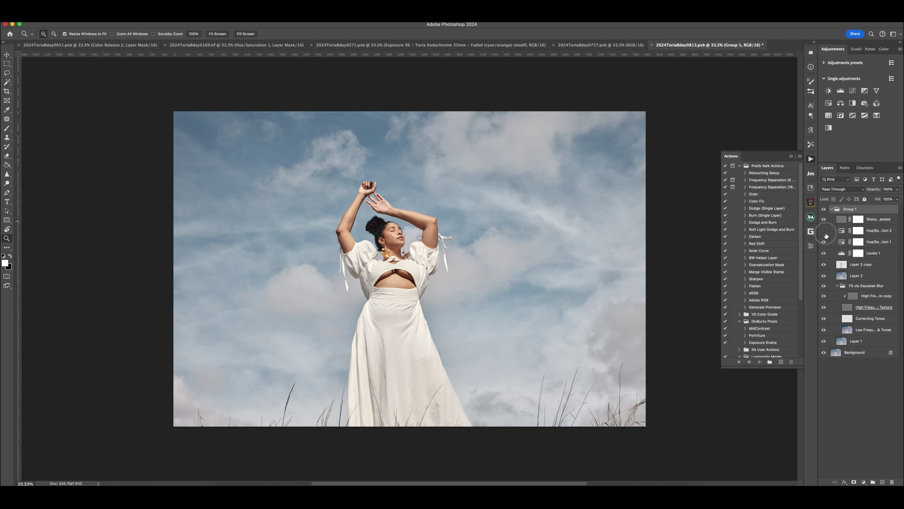
{"action": "left_click_drag", "start_coordinate": [826, 235], "coordinate": [826, 253]}
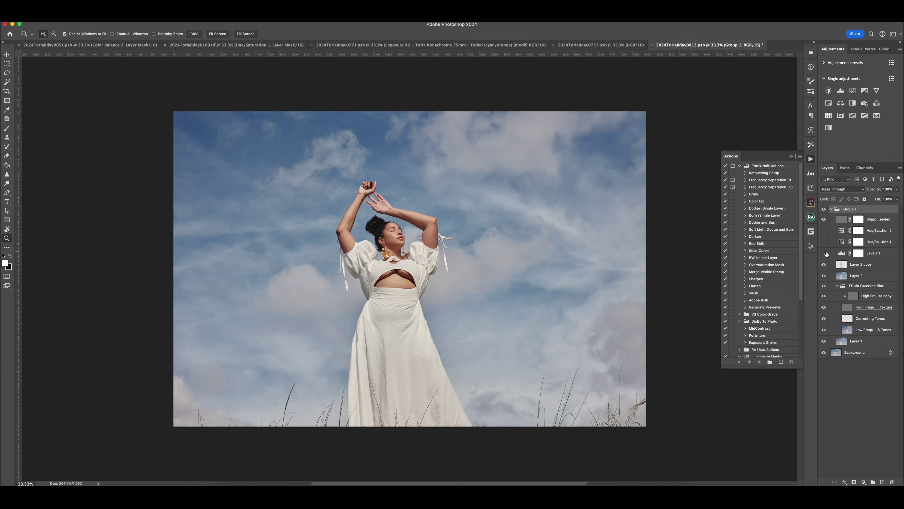
{"action": "left_click", "coordinate": [824, 253]}
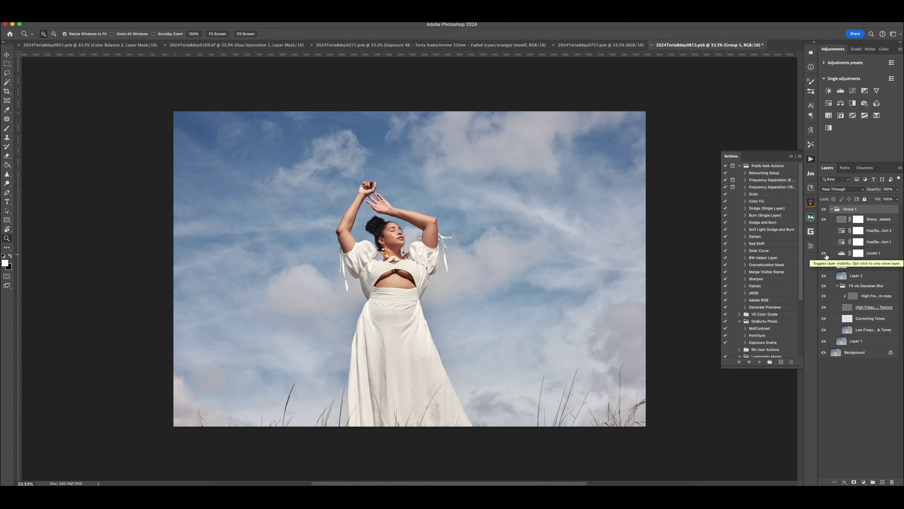
{"action": "left_click", "coordinate": [824, 253]}
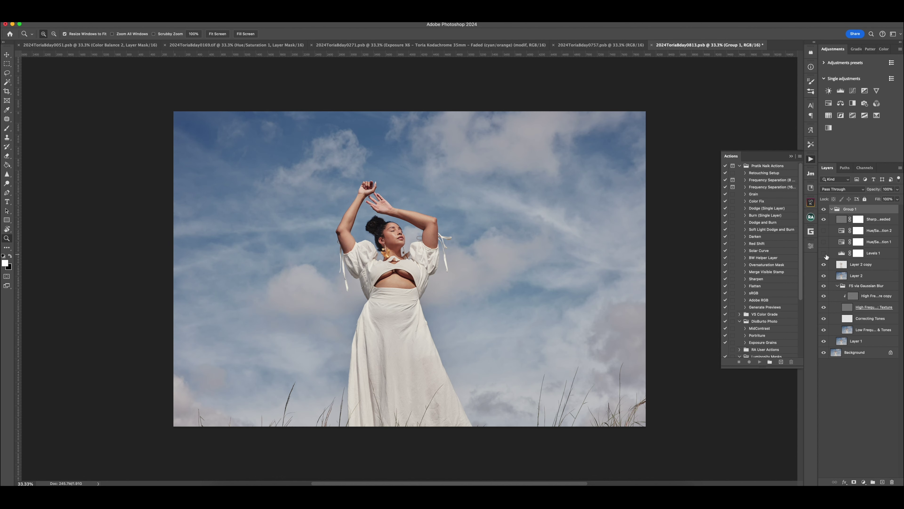
{"action": "left_click", "coordinate": [824, 253]}
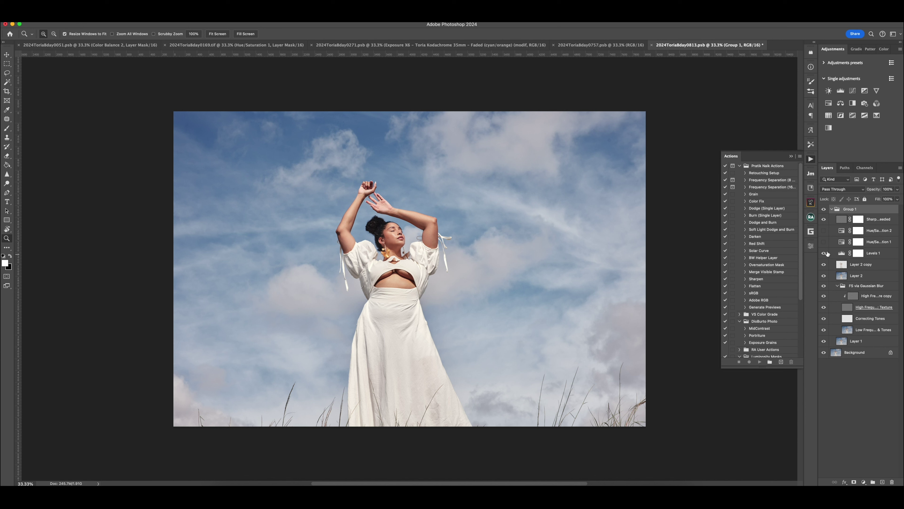
Step: Re-enable Hue/Saturation 1 and view its Blues settings: Hue −10, Saturation −29, Lightness +39
{"action": "left_click", "coordinate": [824, 241]}
{"action": "left_click", "coordinate": [841, 241]}
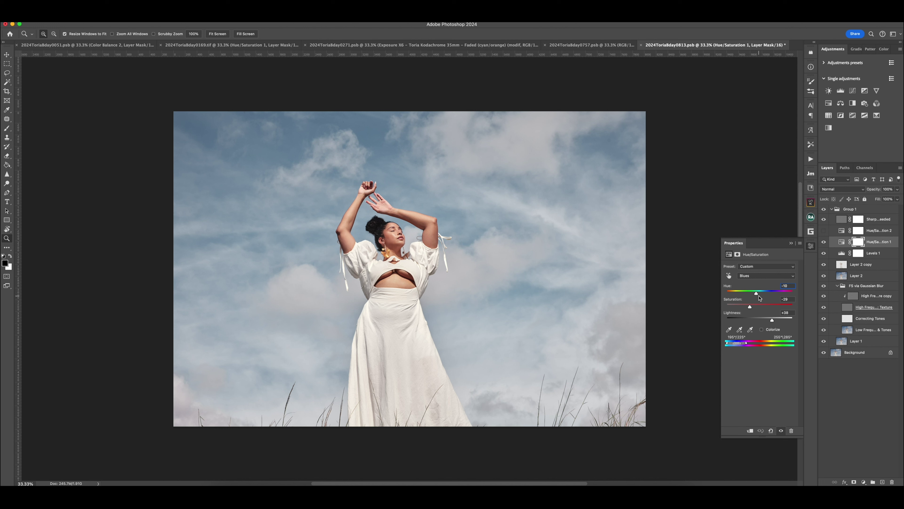
{"action": "left_click", "coordinate": [824, 231]}
Step: Compare Hue/Saturation 2 and the sharpening layer on and off, then bring up 2024ToriaBday0757.psb
{"action": "left_click", "coordinate": [824, 231]}
{"action": "left_click", "coordinate": [824, 231]}
{"action": "left_click", "coordinate": [825, 219]}
{"action": "left_click", "coordinate": [824, 219]}
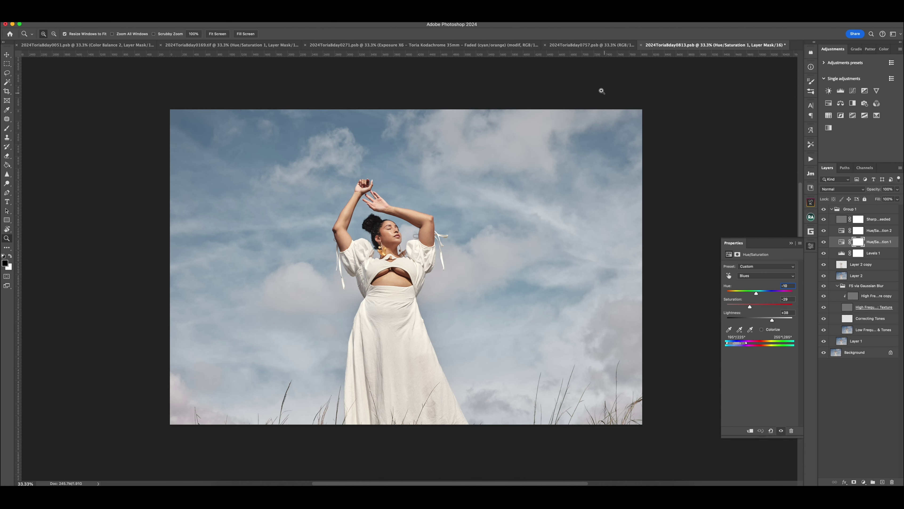
{"action": "left_click", "coordinate": [595, 46]}
Step: Group the 0757 edit layers into Group 1, hide them, then re-enable Hue/Saturation 1 and Color Balance 1
{"action": "key", "text": "ctrl+g"}
{"action": "key", "text": "ctrl+minus"}
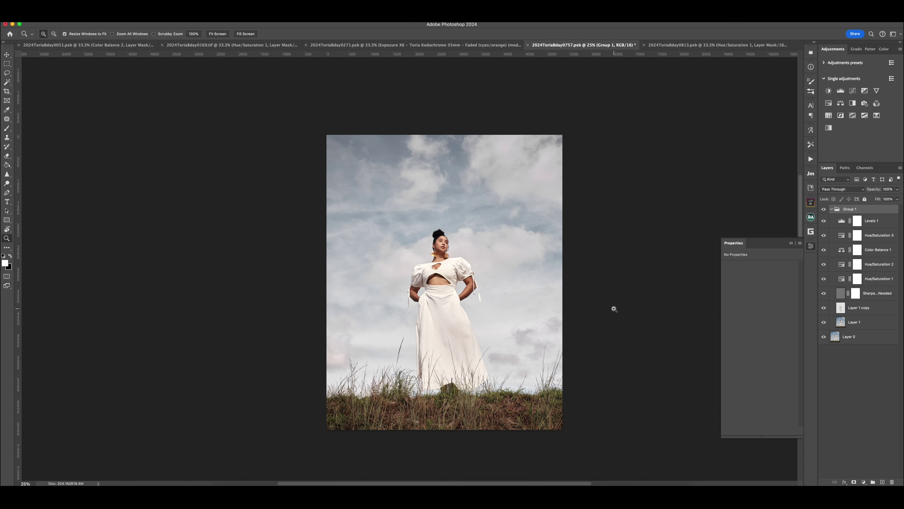
{"action": "left_click_drag", "start_coordinate": [823, 221], "coordinate": [824, 296]}
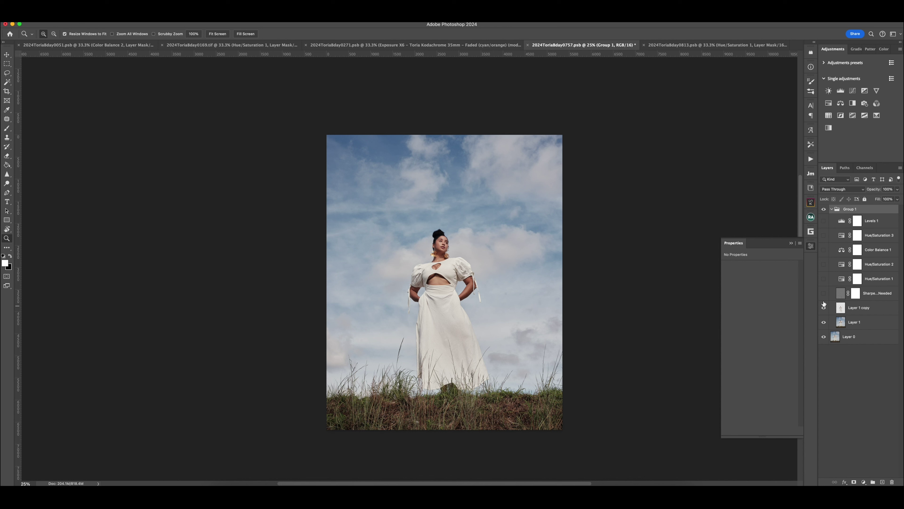
{"action": "left_click", "coordinate": [824, 279]}
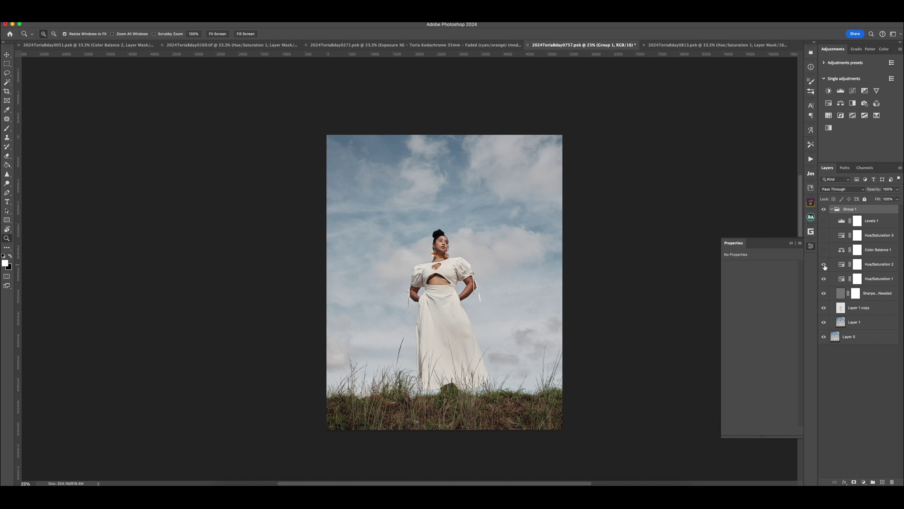
{"action": "left_click", "coordinate": [825, 250]}
Step: Review Color Balance 1's Highlights, Shadows and Midtones settings, then turn the remaining adjustments back on
{"action": "left_click", "coordinate": [841, 251]}
{"action": "left_click", "coordinate": [760, 267]}
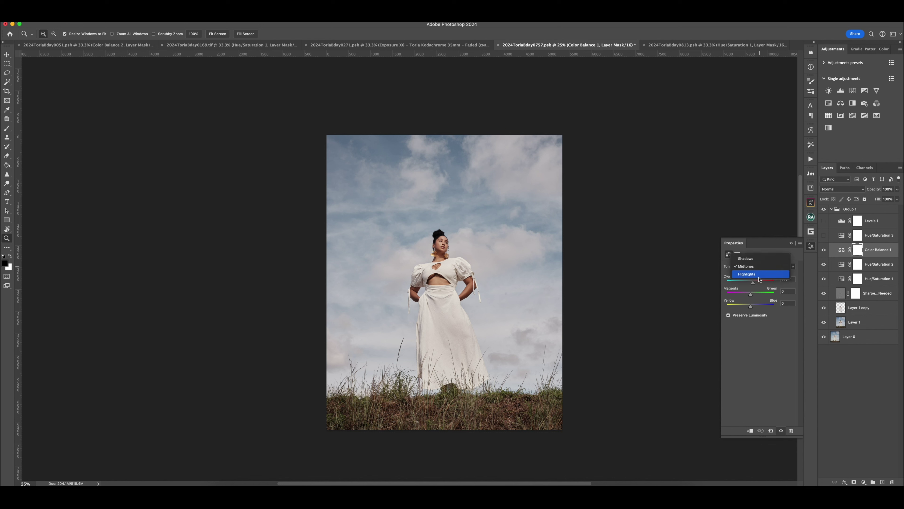
{"action": "left_click", "coordinate": [760, 273]}
{"action": "left_click", "coordinate": [760, 267]}
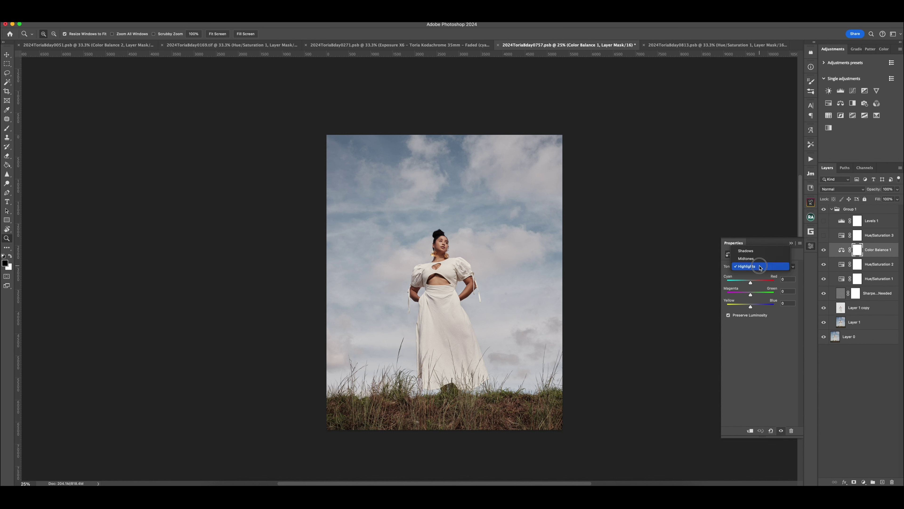
{"action": "left_click", "coordinate": [757, 251]}
{"action": "left_click", "coordinate": [756, 269]}
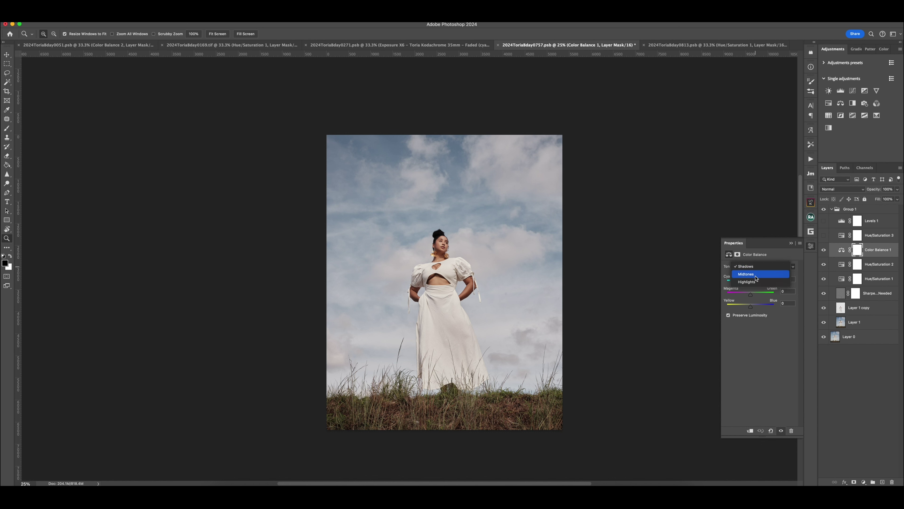
{"action": "left_click", "coordinate": [755, 277]}
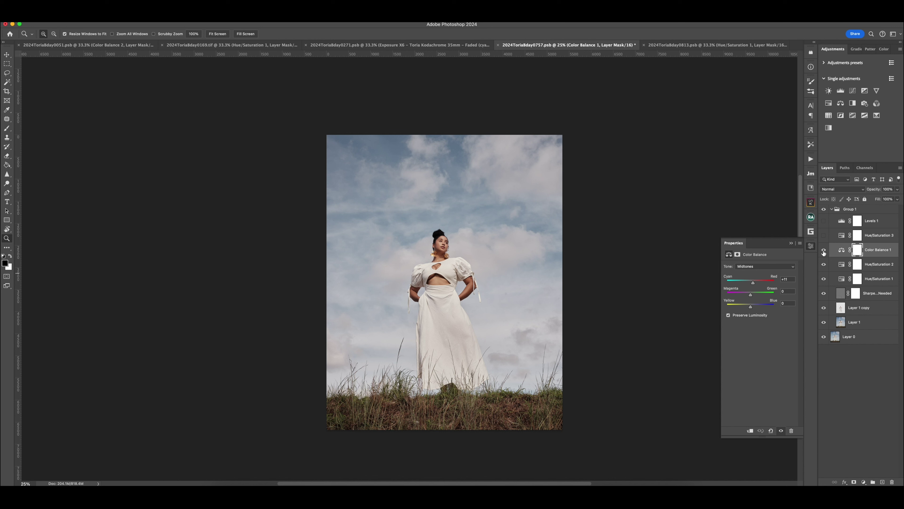
{"action": "left_click_drag", "start_coordinate": [824, 252], "coordinate": [825, 232]}
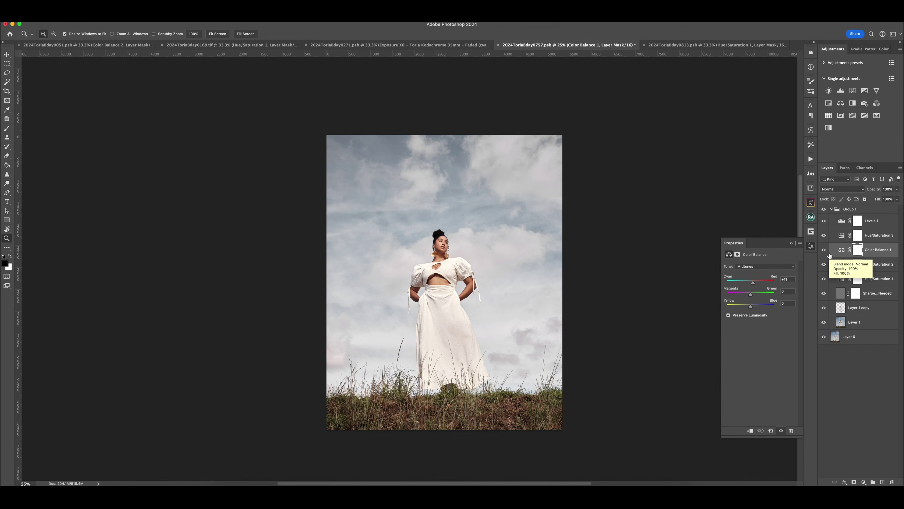
Step: On the 0271 portrait, hide the edit layers and group Exposure X6 through Layer 2 into Group 2
{"action": "key", "text": "ctrl+shift+Tab"}
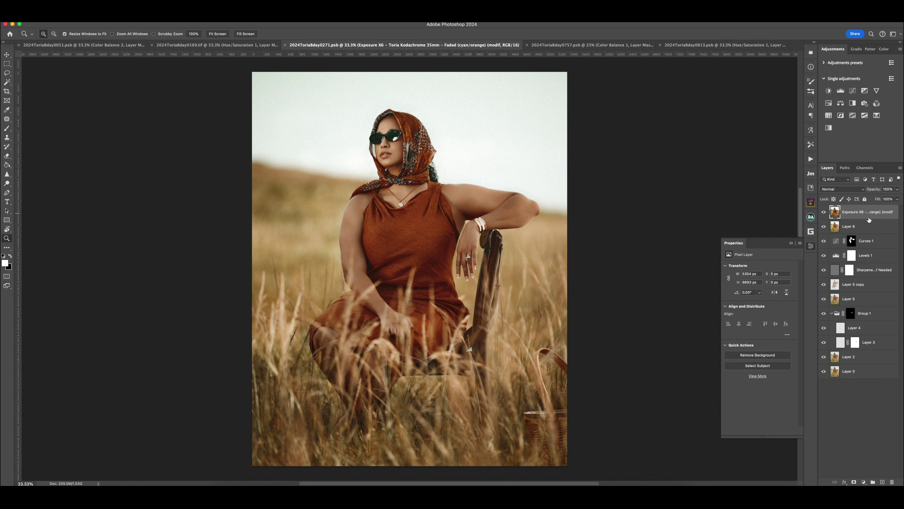
{"action": "left_click_drag", "start_coordinate": [823, 212], "coordinate": [824, 357]}
{"action": "left_click", "coordinate": [879, 358], "text": "shift"}
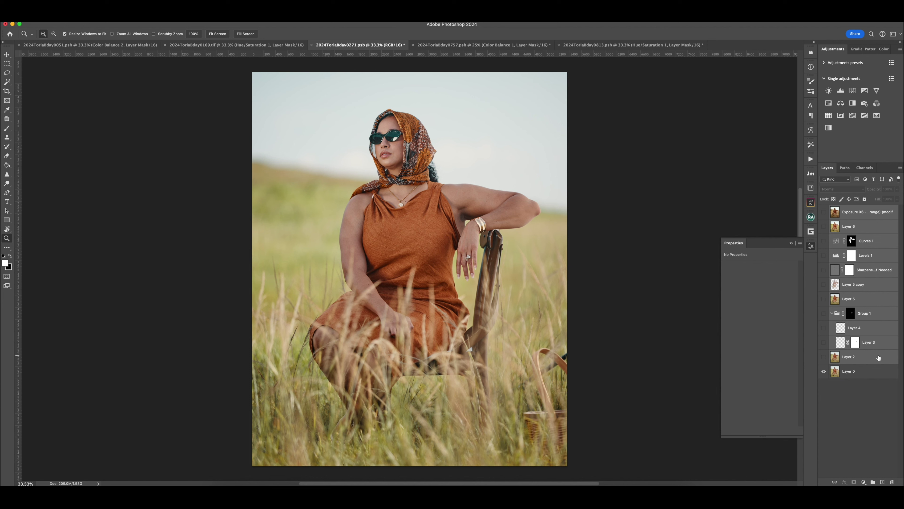
{"action": "key", "text": "super+g"}
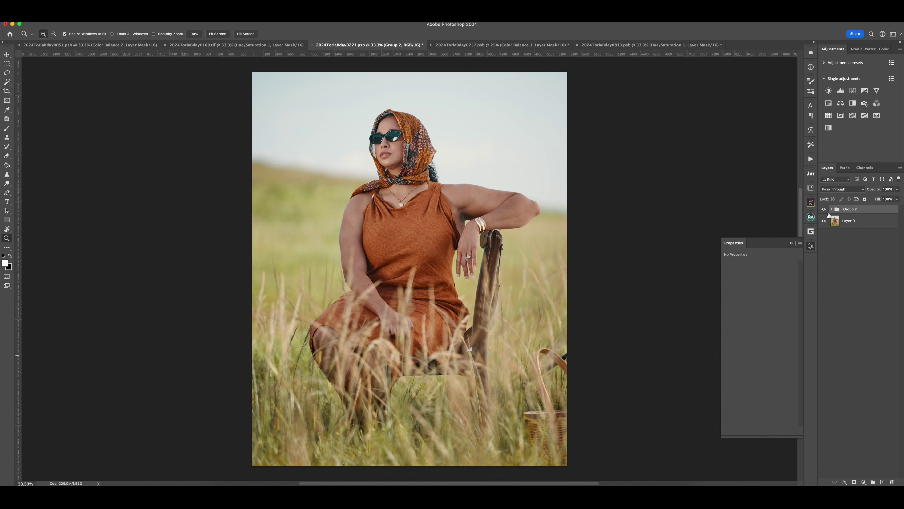
Step: Inside Group 2, show Layer 2 through Layer 5 and compare the image with and without Levels 1
{"action": "left_click", "coordinate": [831, 210]}
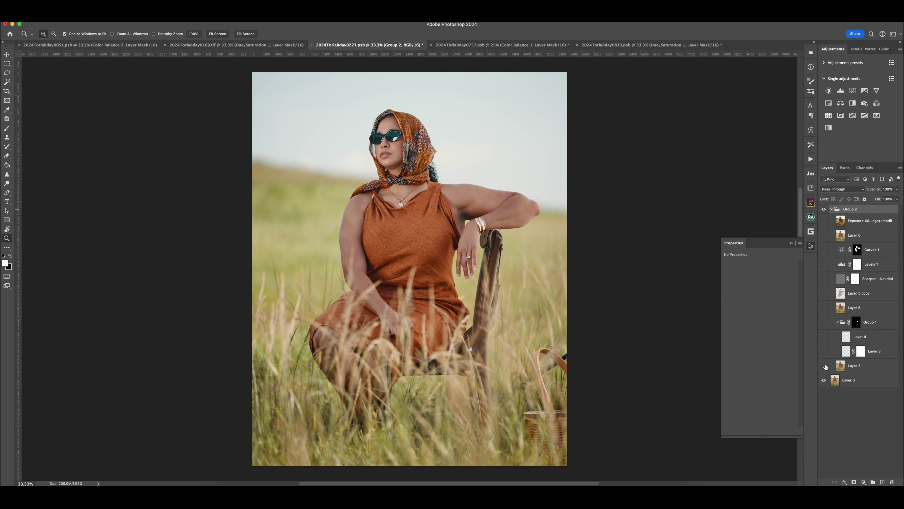
{"action": "left_click", "coordinate": [824, 366]}
{"action": "left_click", "coordinate": [867, 367]}
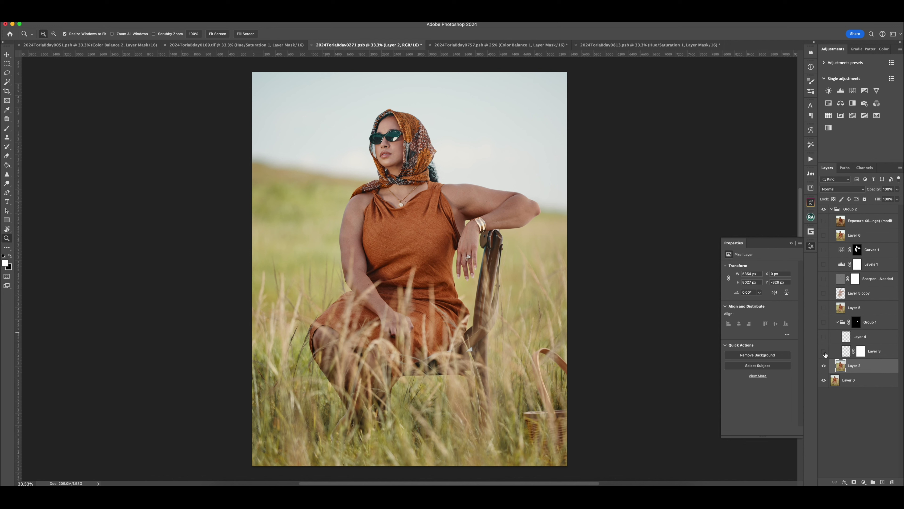
{"action": "left_click_drag", "start_coordinate": [824, 323], "coordinate": [823, 265]}
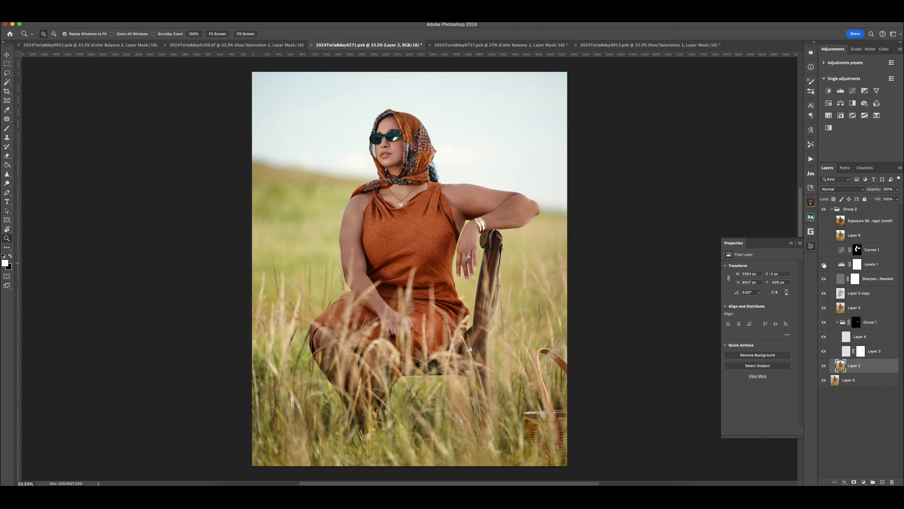
{"action": "left_click", "coordinate": [824, 264]}
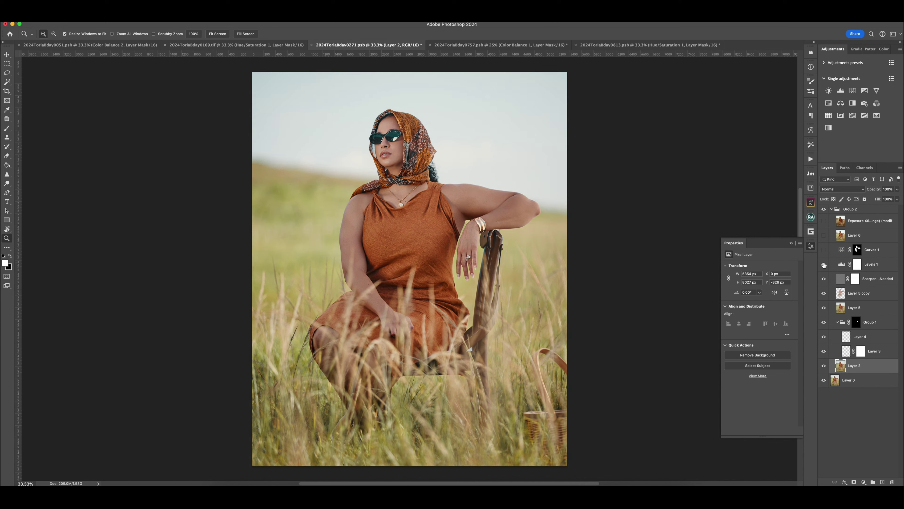
{"action": "left_click", "coordinate": [824, 265]}
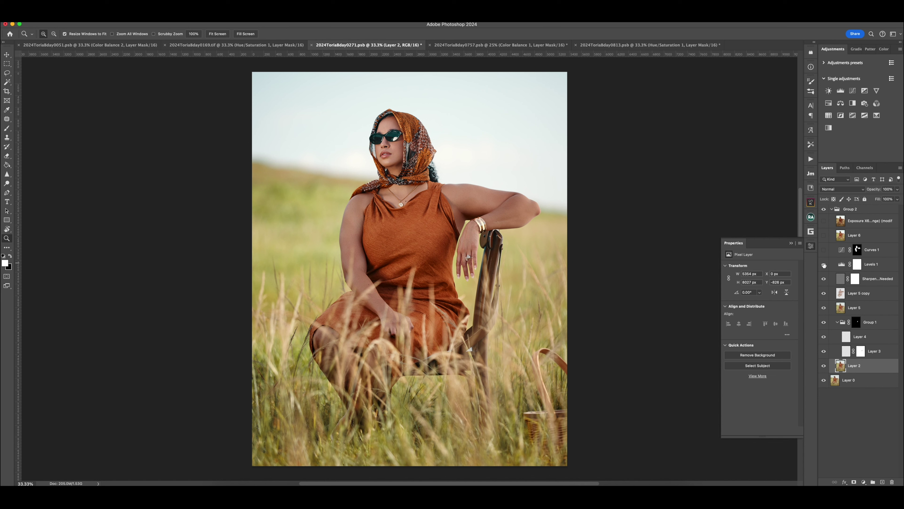
{"action": "left_click", "coordinate": [824, 265]}
{"action": "left_click", "coordinate": [823, 265]}
Step: Make Curves 1, Layer 6 and the Exposure X6 film layer visible, then select Exposure X6
{"action": "left_click", "coordinate": [824, 250]}
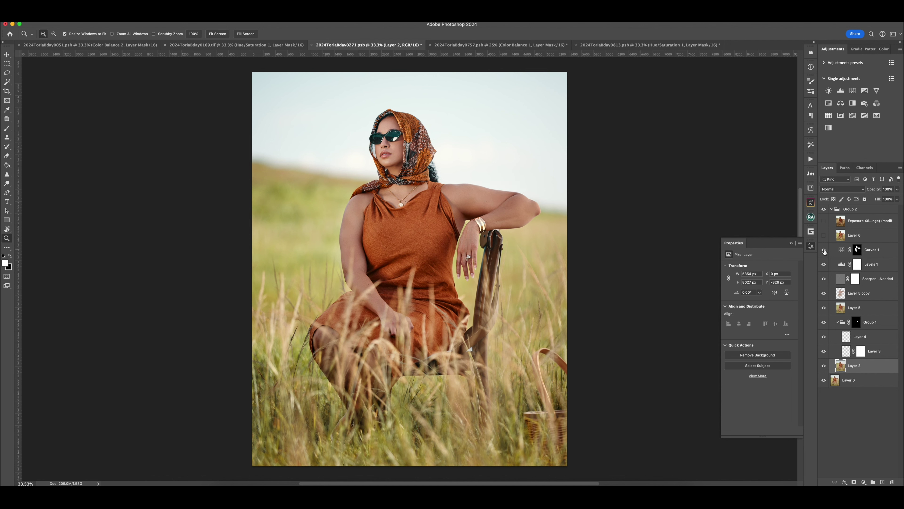
{"action": "left_click", "coordinate": [824, 235]}
{"action": "left_click", "coordinate": [823, 221]}
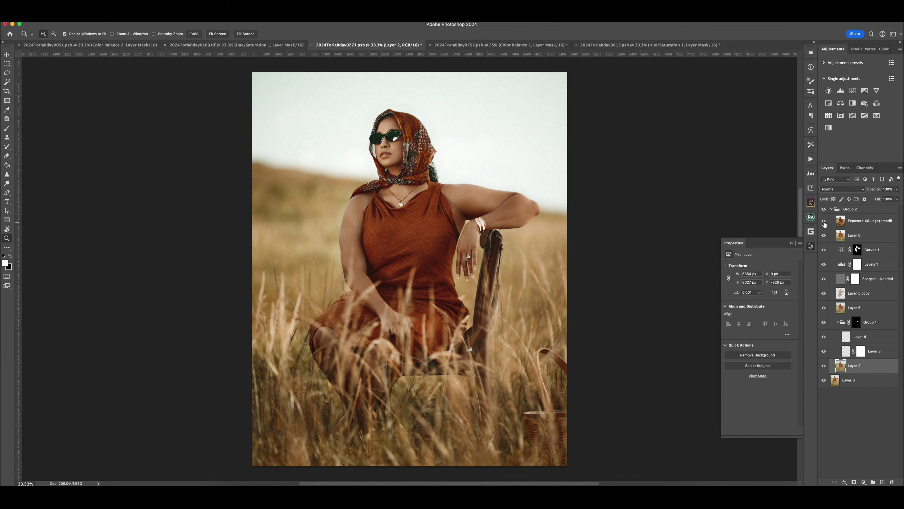
{"action": "left_click", "coordinate": [858, 223]}
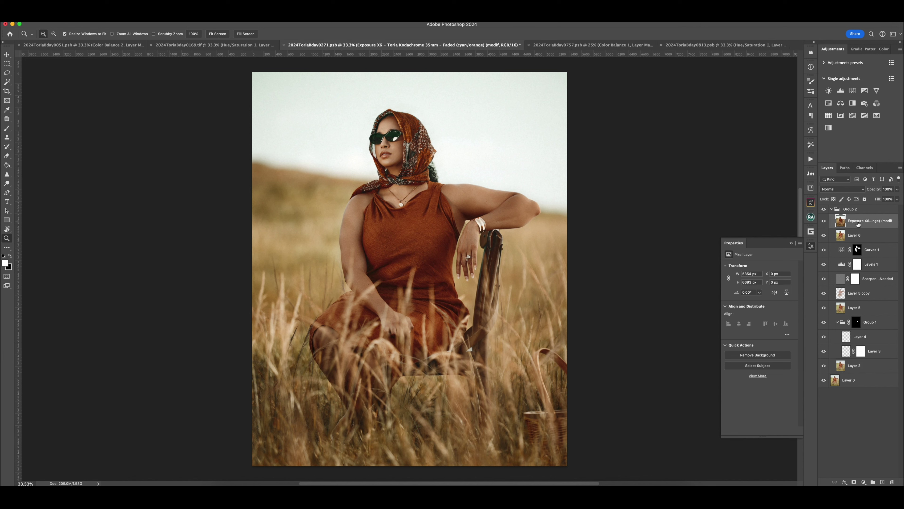
Step: Hide the Exposure X6 layer and grade Layer 6 with Exposure X6's Kodachrome 35mm Faded look
{"action": "left_click", "coordinate": [856, 233]}
{"action": "left_click", "coordinate": [824, 221]}
{"action": "left_click", "coordinate": [187, 22]}
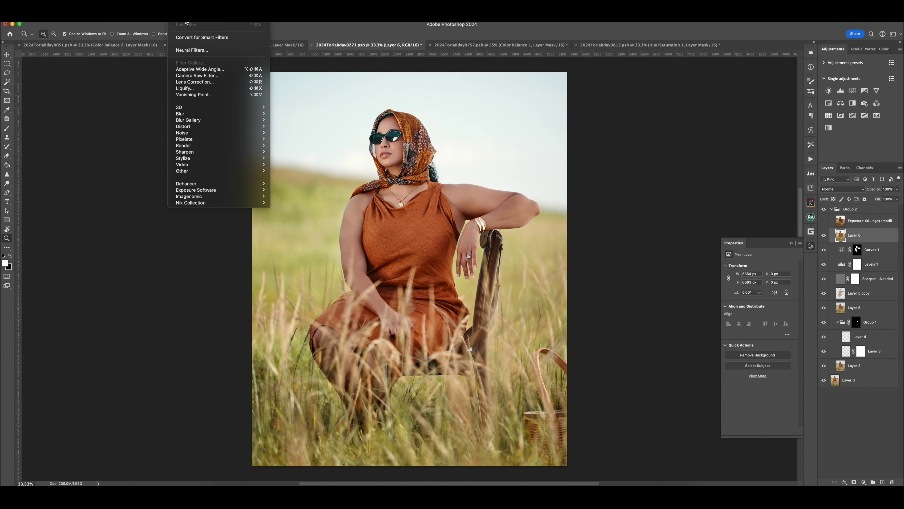
{"action": "left_click", "coordinate": [296, 187]}
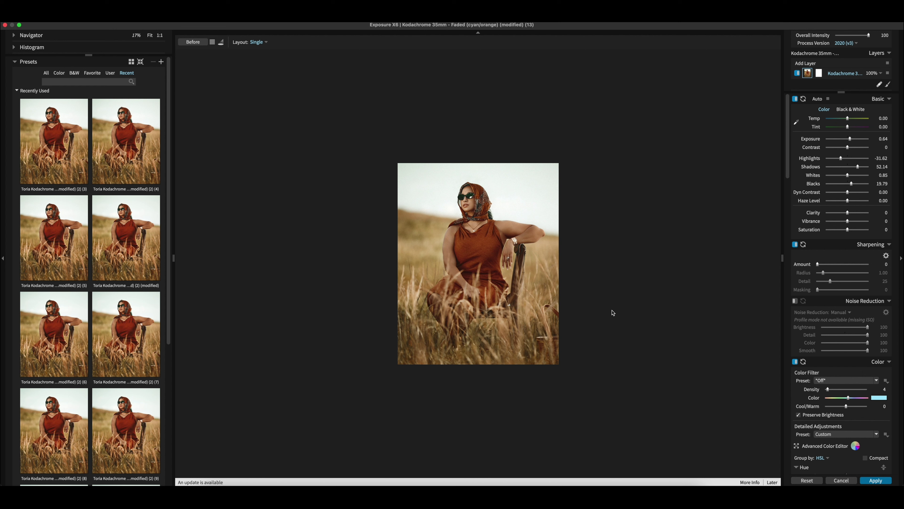
{"action": "left_click", "coordinate": [876, 480]}
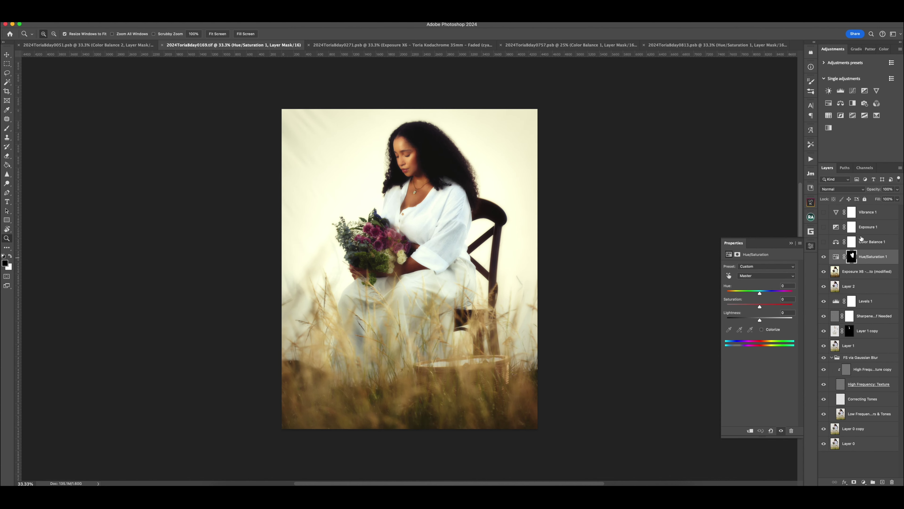
Step: Toggle the 0169 portrait's Exposure X6 layer off and on to compare, then go to the 0051 document
{"action": "key", "text": "ctrl+shift+Tab"}
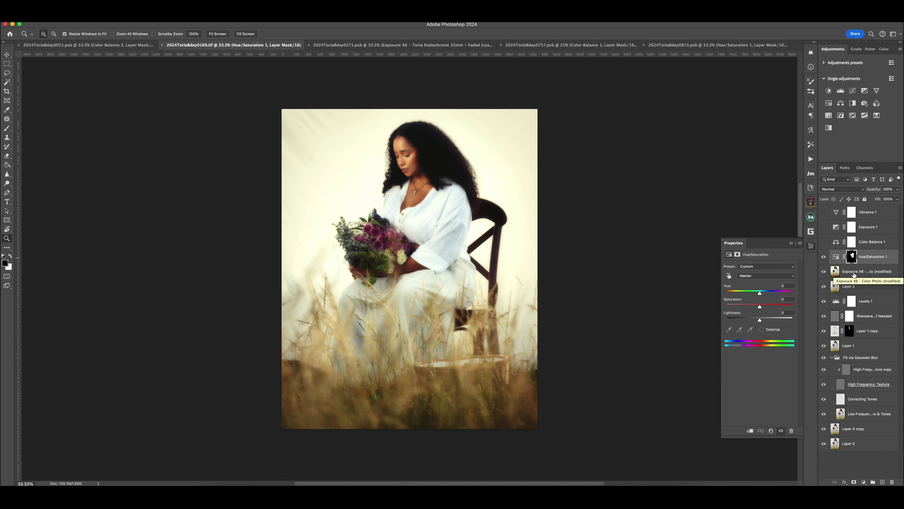
{"action": "left_click", "coordinate": [854, 275]}
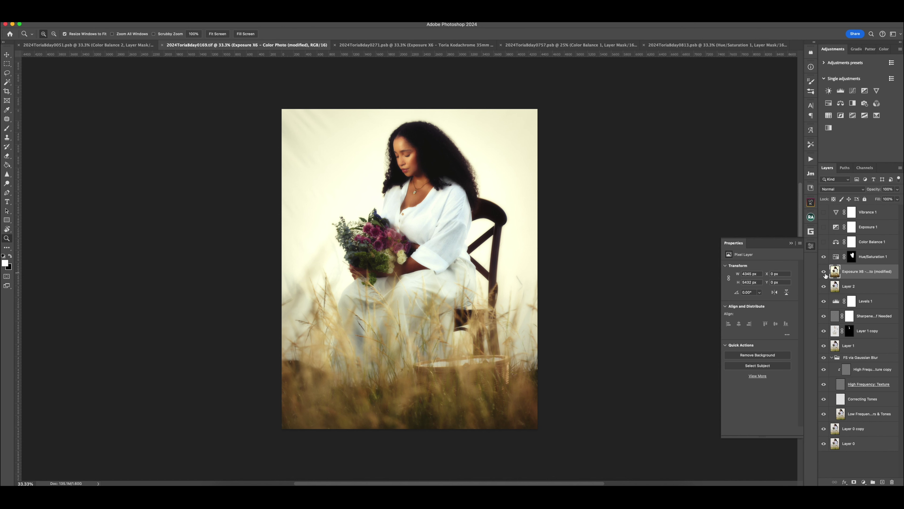
{"action": "left_click", "coordinate": [823, 272]}
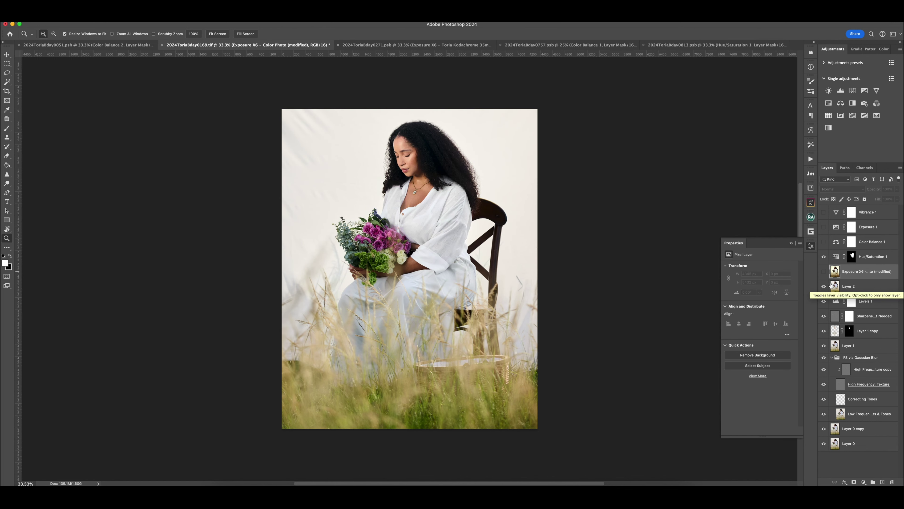
{"action": "left_click", "coordinate": [824, 271]}
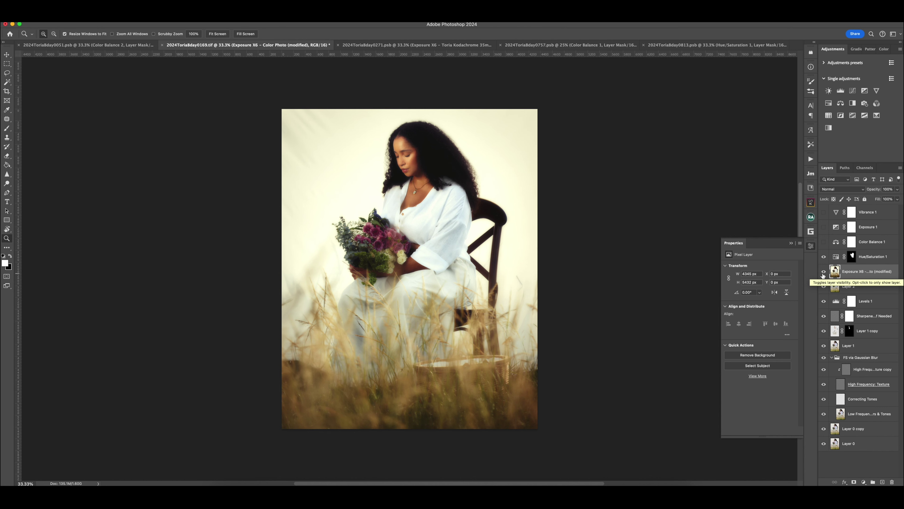
{"action": "left_click", "coordinate": [871, 241]}
{"action": "key", "text": "ctrl+shift+Tab"}
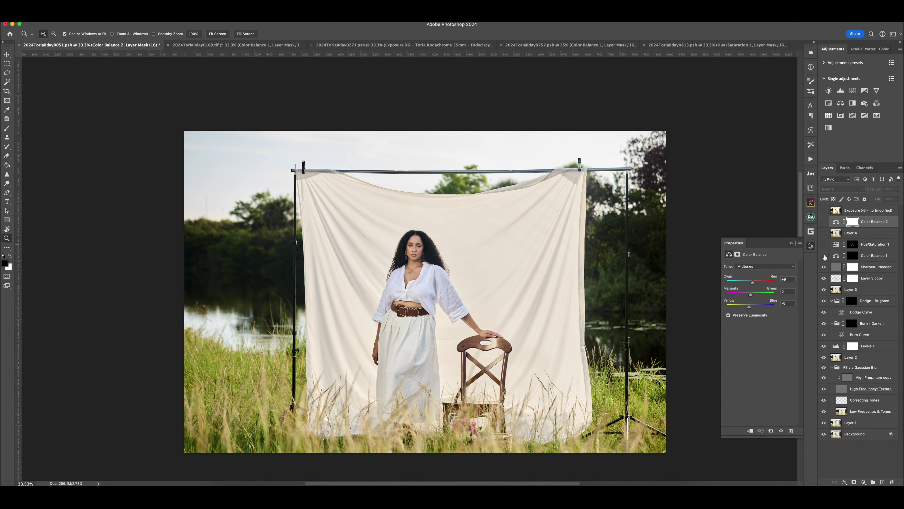
Step: Show Hue/Saturation 1, Layer 4 and Color Balance 2 (midtones red +9, blue -5), then preview Exposure X6
{"action": "left_click", "coordinate": [824, 244]}
{"action": "left_click_drag", "start_coordinate": [824, 244], "coordinate": [824, 233]}
{"action": "left_click", "coordinate": [823, 221]}
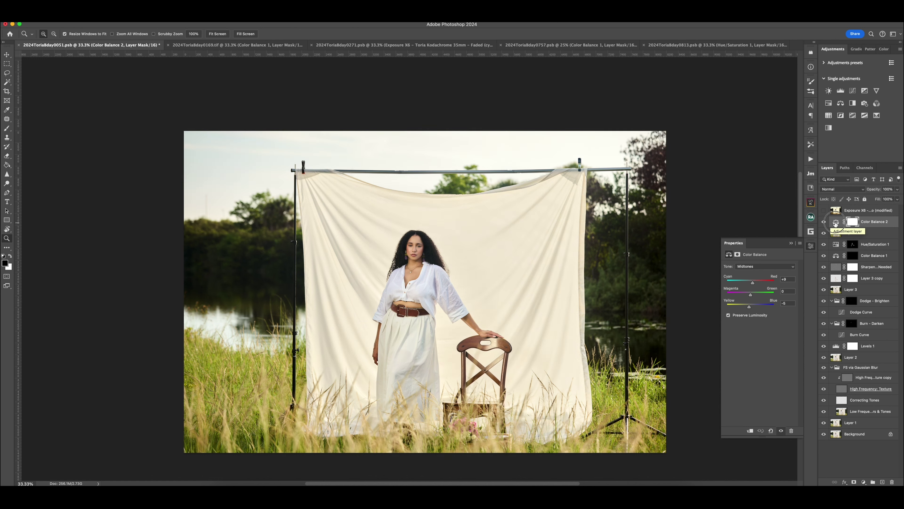
{"action": "left_click", "coordinate": [835, 221]}
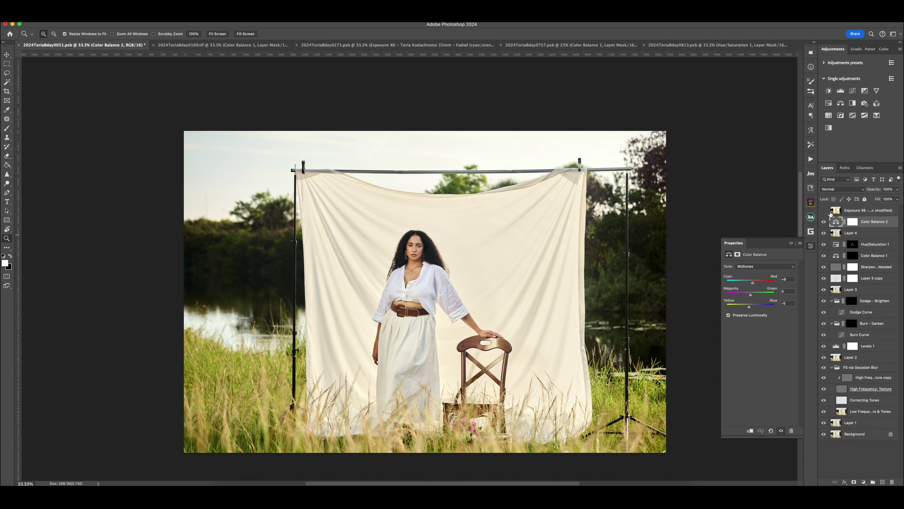
{"action": "left_click", "coordinate": [824, 211]}
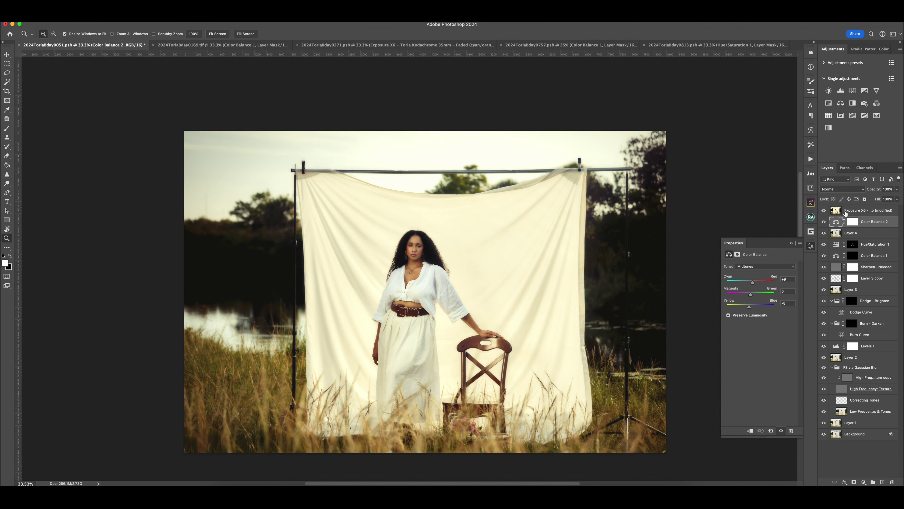
{"action": "left_click", "coordinate": [854, 211]}
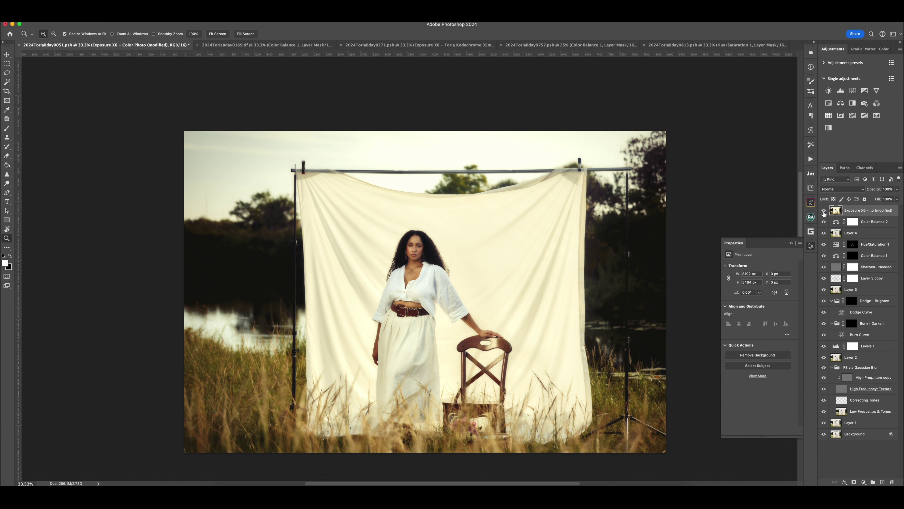
{"action": "left_click", "coordinate": [823, 211]}
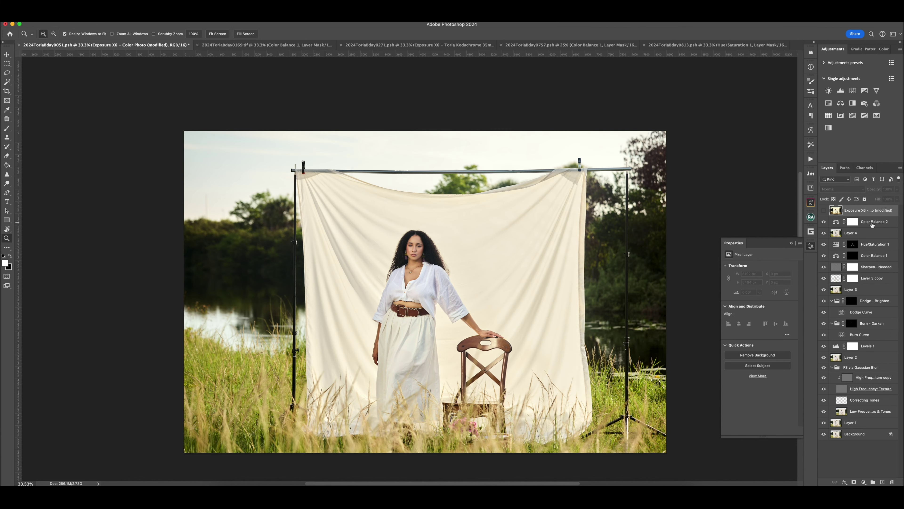
{"action": "left_click", "coordinate": [871, 222]}
Step: Stamp the visible layers into a new layer and grade it with Exposure X6's Kodachrome 35mm Faded preset
{"action": "key", "text": "super+alt+shift+e"}
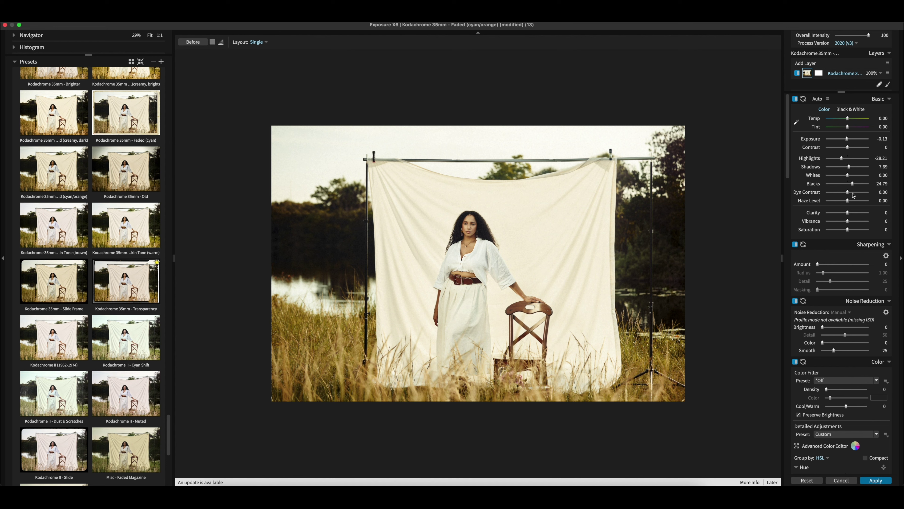
{"action": "scroll", "coordinate": [851, 193], "scroll_direction": "down", "scroll_amount": 3}
{"action": "scroll", "coordinate": [849, 191], "scroll_direction": "down", "scroll_amount": 20}
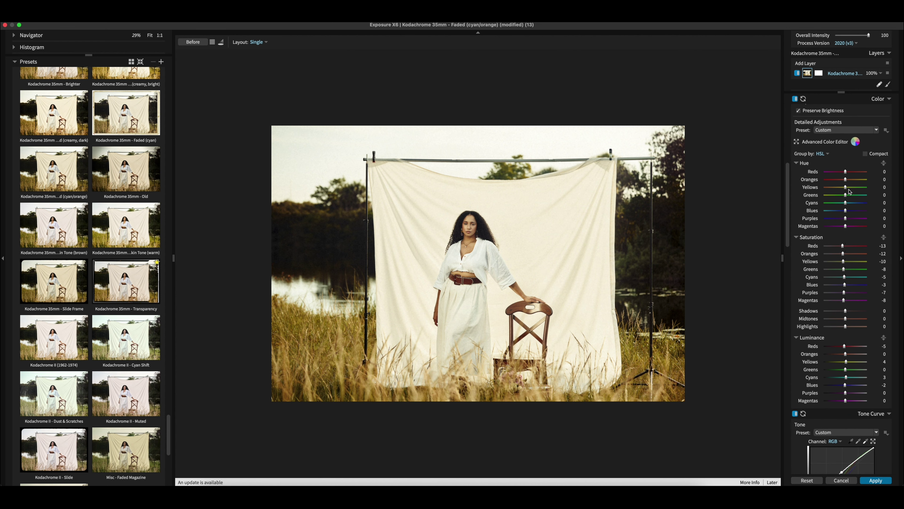
{"action": "scroll", "coordinate": [850, 191], "scroll_direction": "down", "scroll_amount": 20}
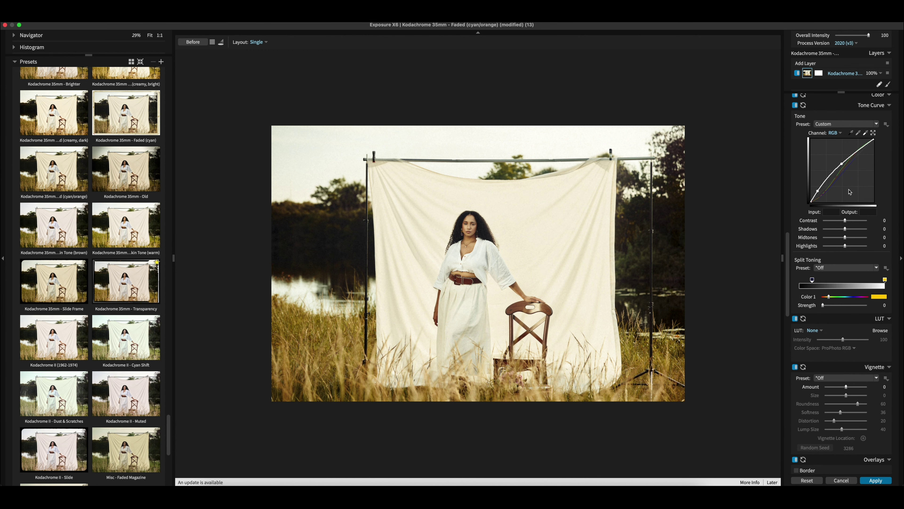
{"action": "scroll", "coordinate": [850, 191], "scroll_direction": "down", "scroll_amount": 4}
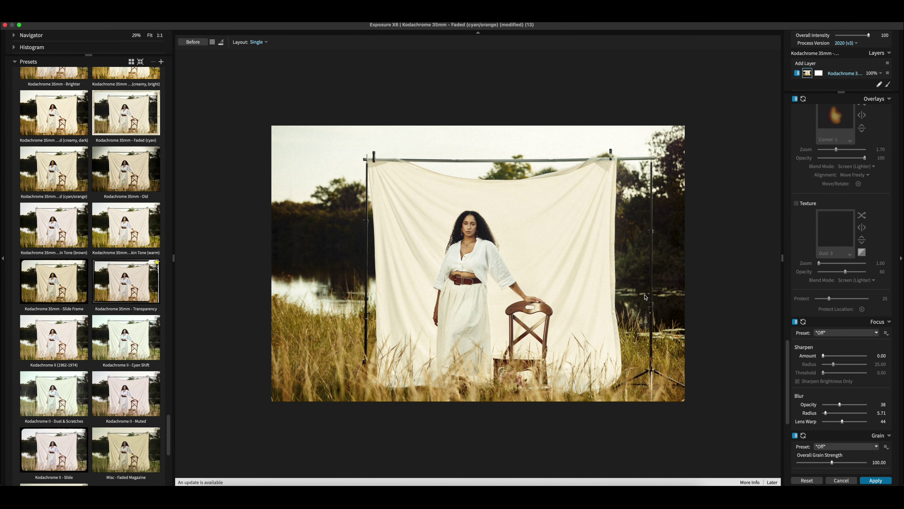
{"action": "left_click", "coordinate": [875, 480]}
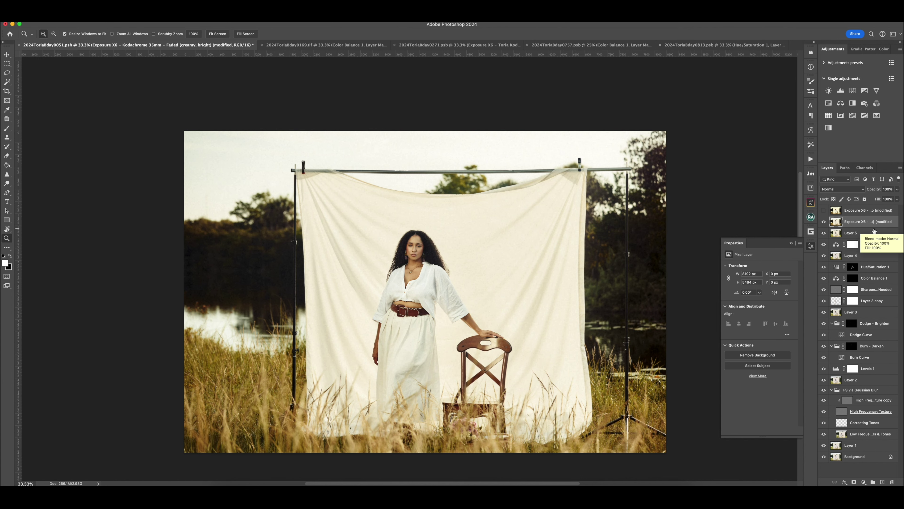
Step: Duplicate the Exposure X6 layer and blend the copy in Screen mode at 20% opacity
{"action": "key", "text": "super+j"}
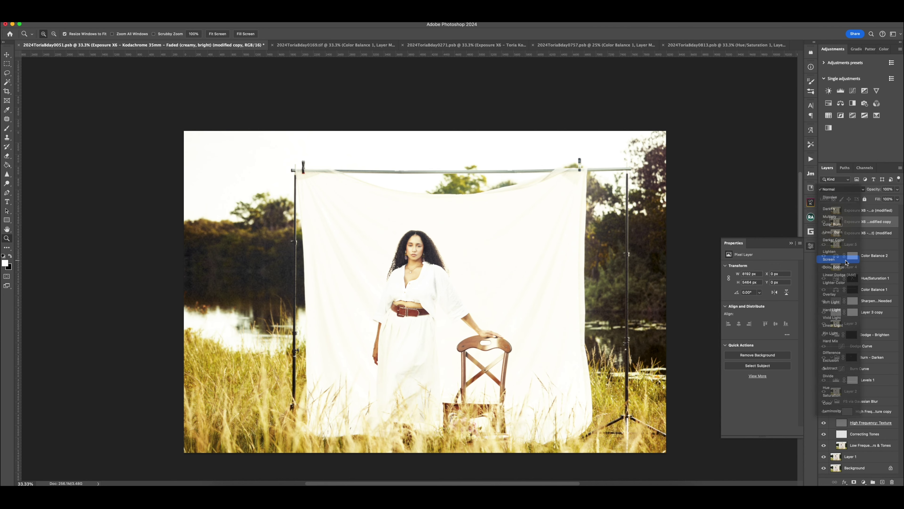
{"action": "left_click", "coordinate": [851, 257]}
{"action": "left_click", "coordinate": [898, 189]}
{"action": "left_click_drag", "start_coordinate": [900, 198], "coordinate": [871, 200]}
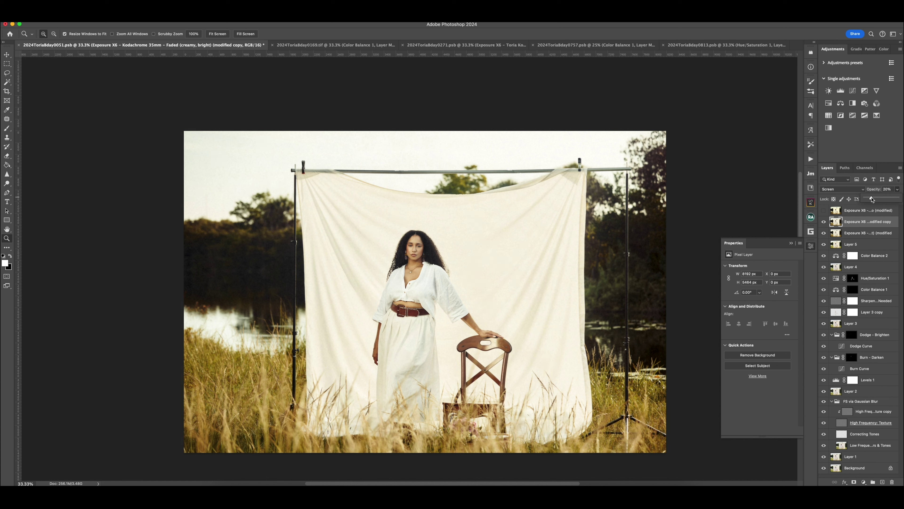